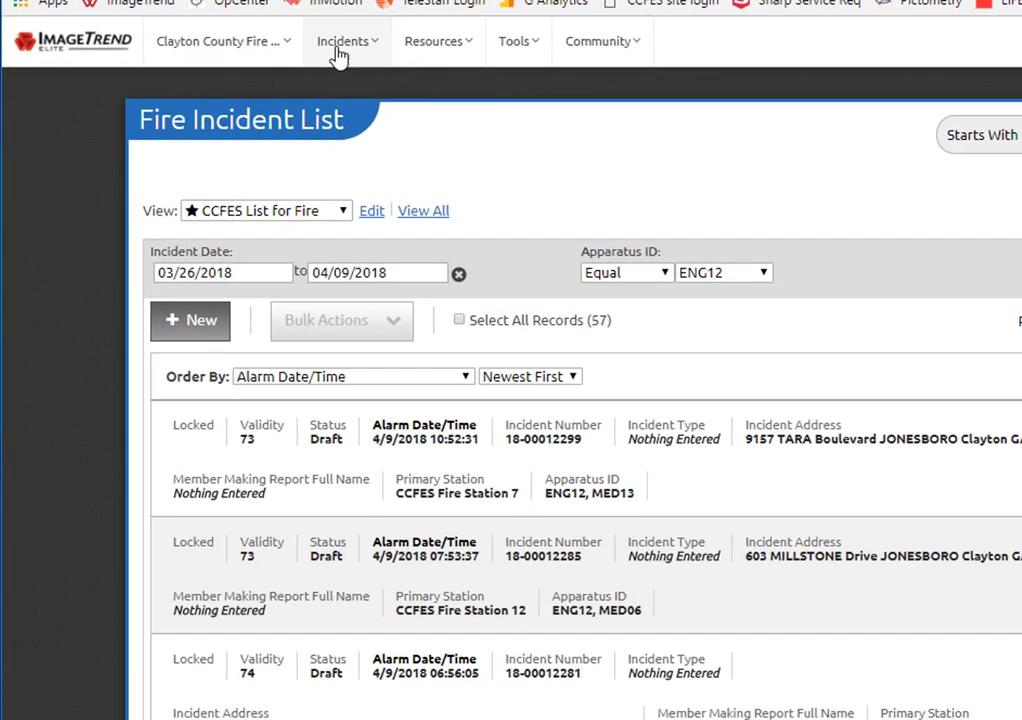
click(243, 90)
click(40, 127)
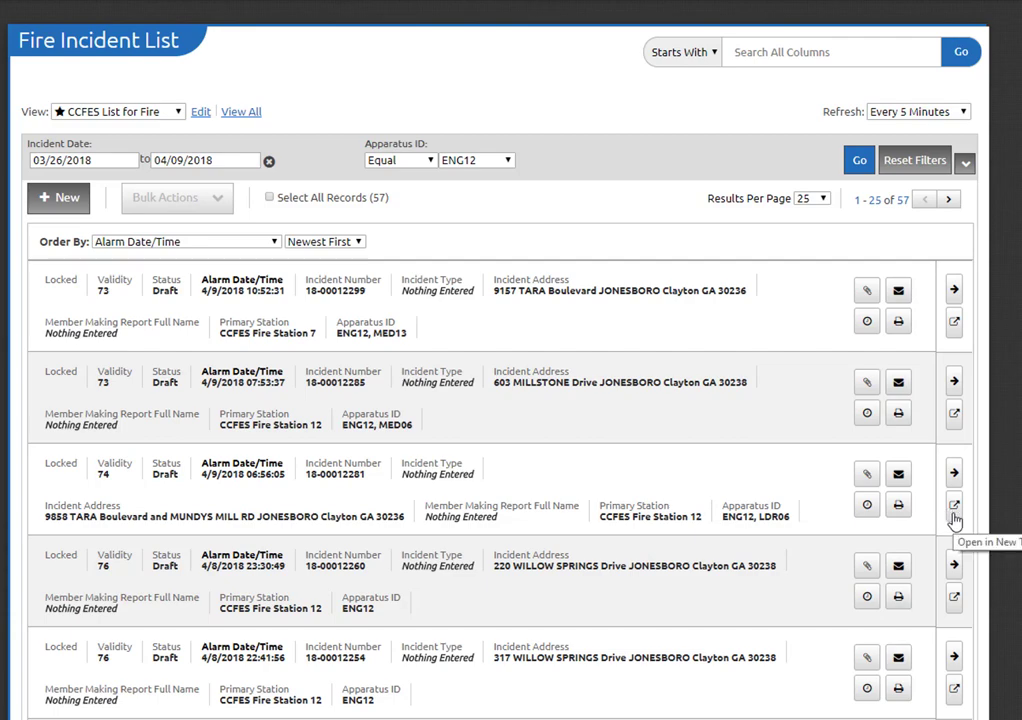
click(955, 515)
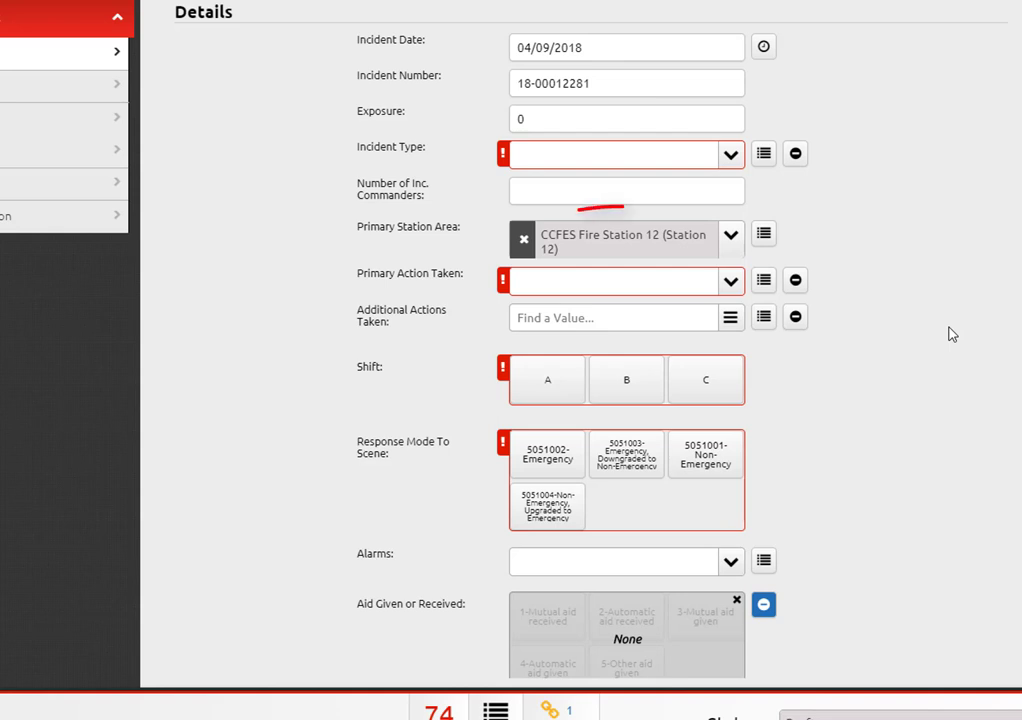
Step: Set the incident type to 322-Motor vehicle accident with injuries
click(619, 169)
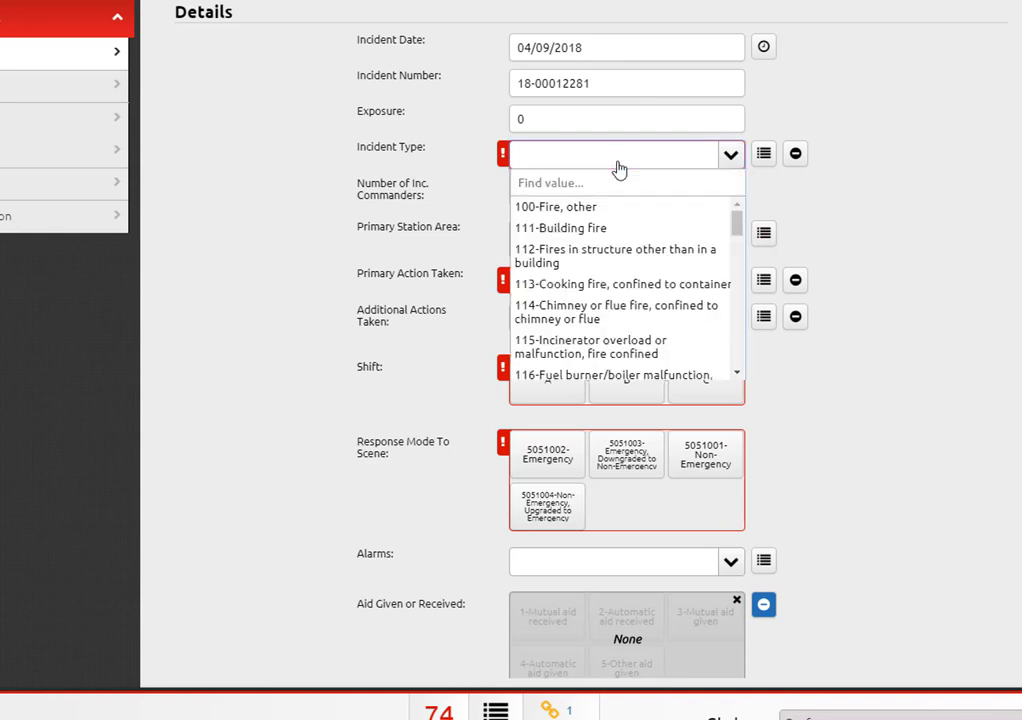
text(accid)
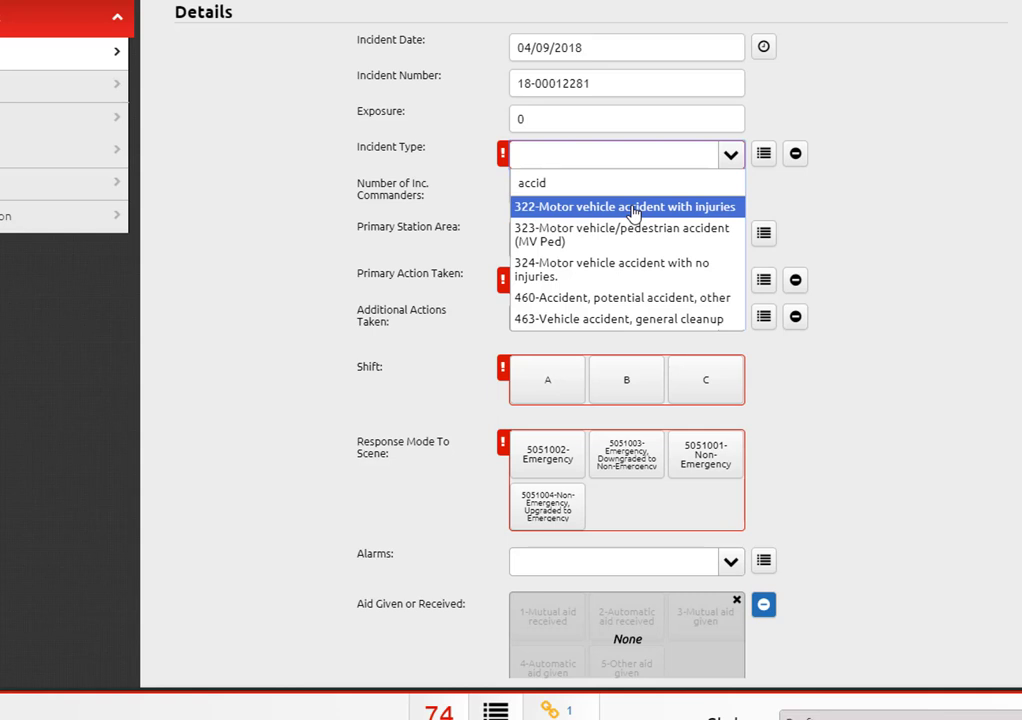
click(632, 209)
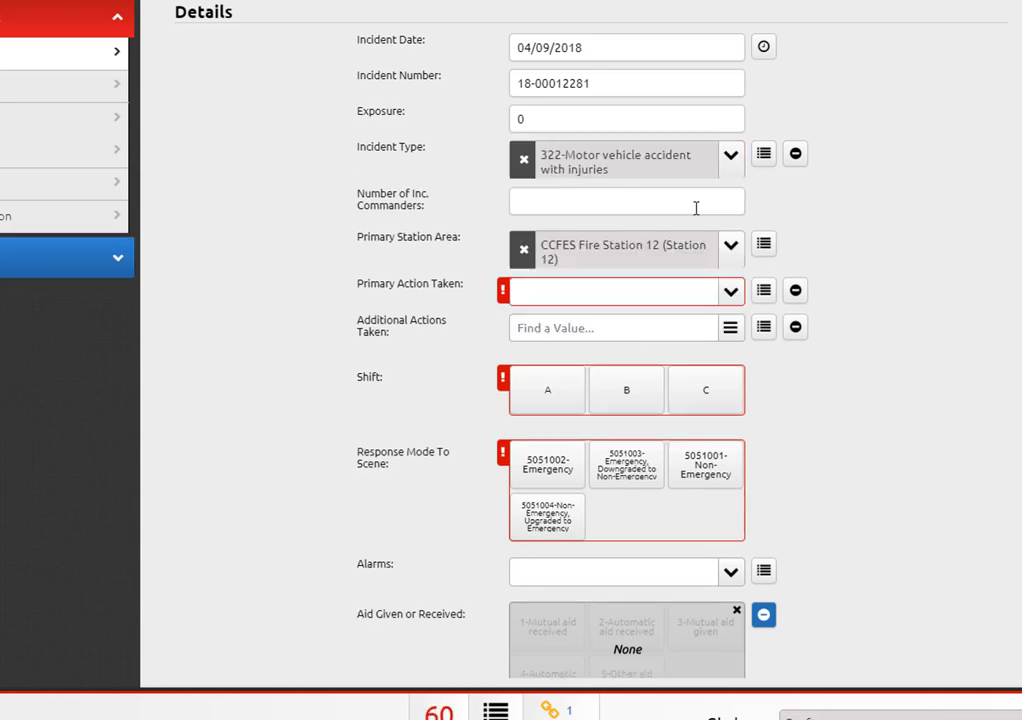
Step: Set the primary action taken to 301-Refusal Signed (PCR)
click(573, 297)
text(ref)
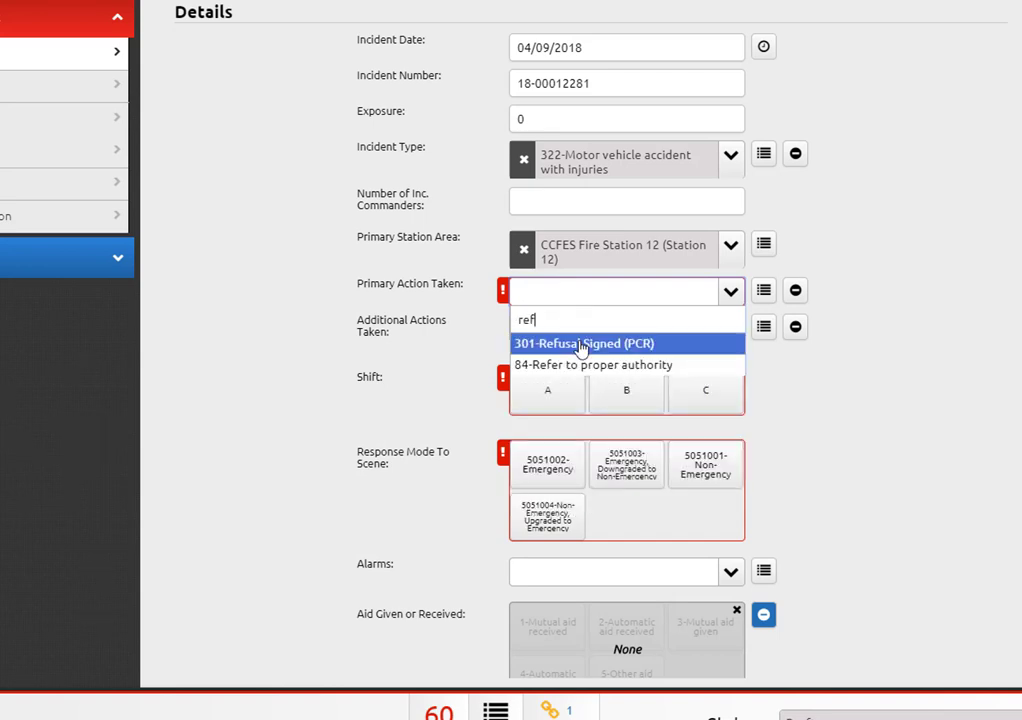
click(581, 345)
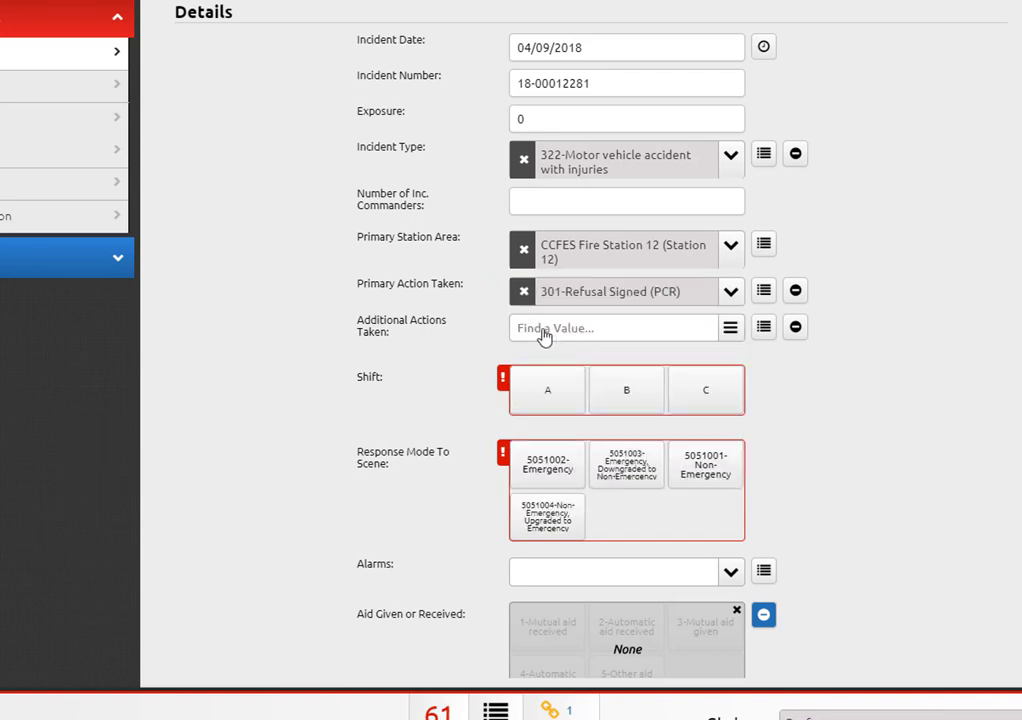
Step: Add 431-Absorbent Materials Dispersed, first aid check, and 311-Conducted Patient Assessment as additional actions
click(545, 337)
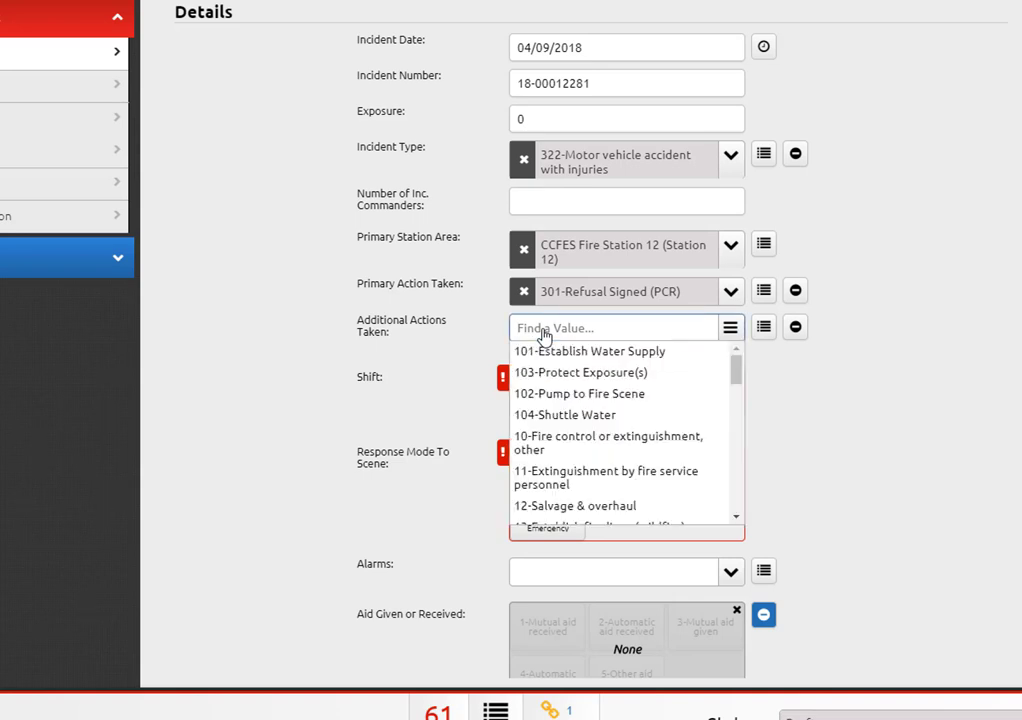
text(abs)
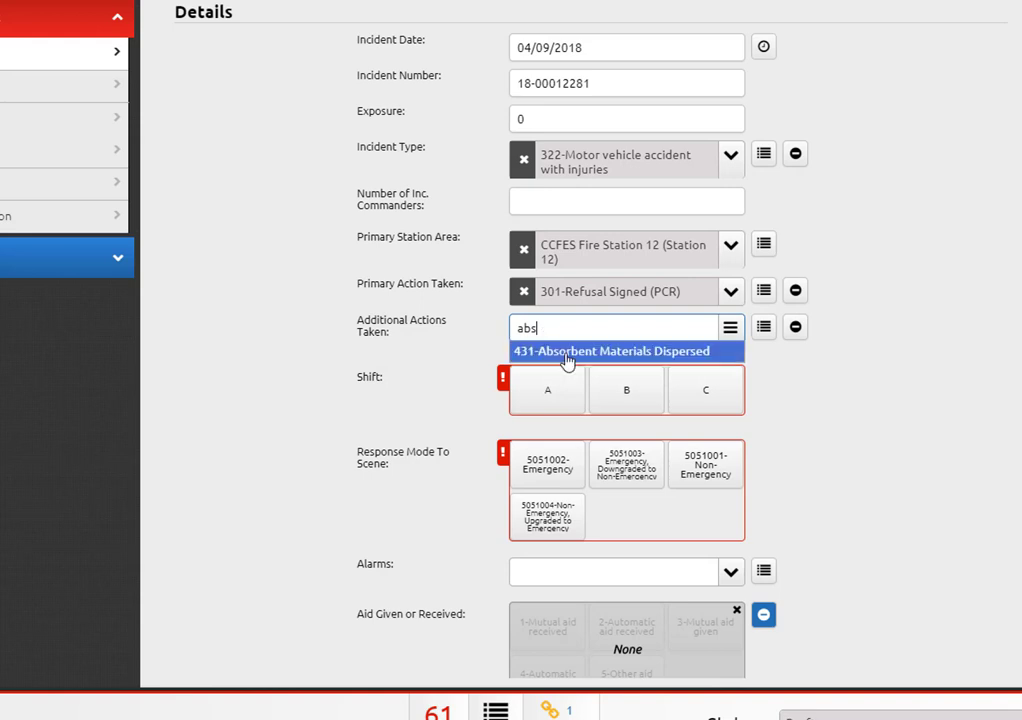
click(560, 351)
key(ctrl+a)
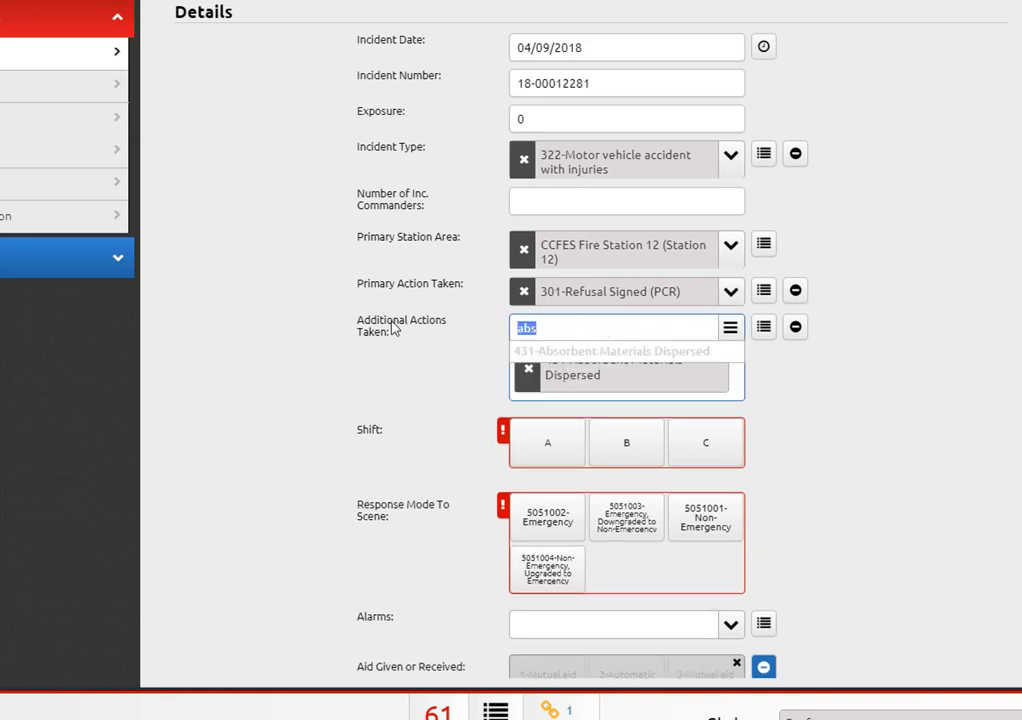
text(check)
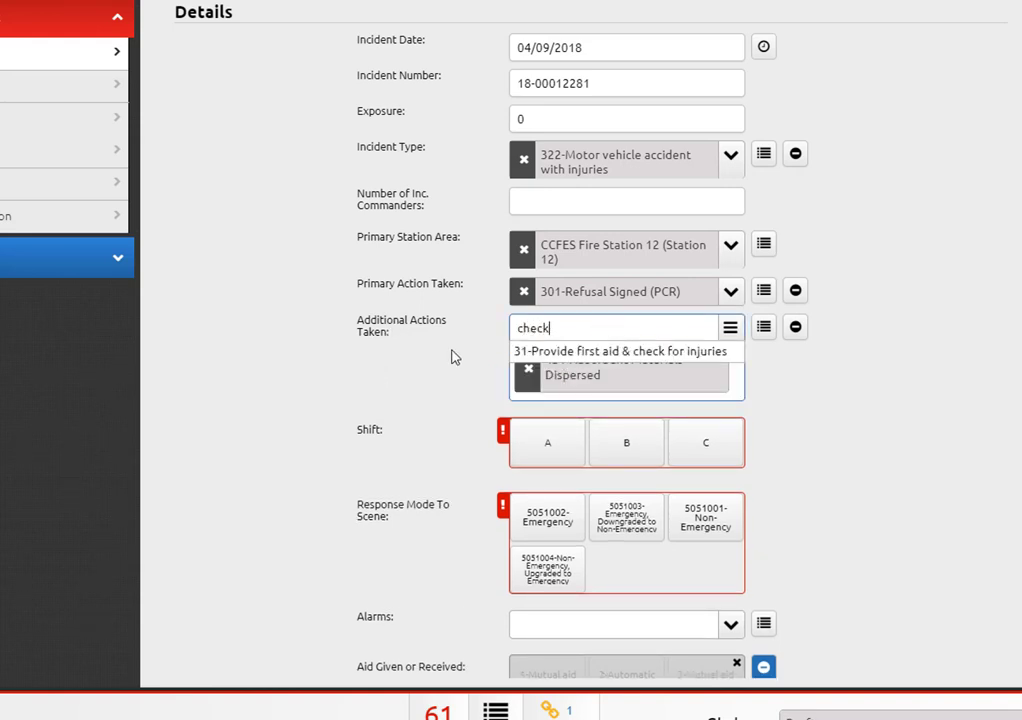
click(548, 354)
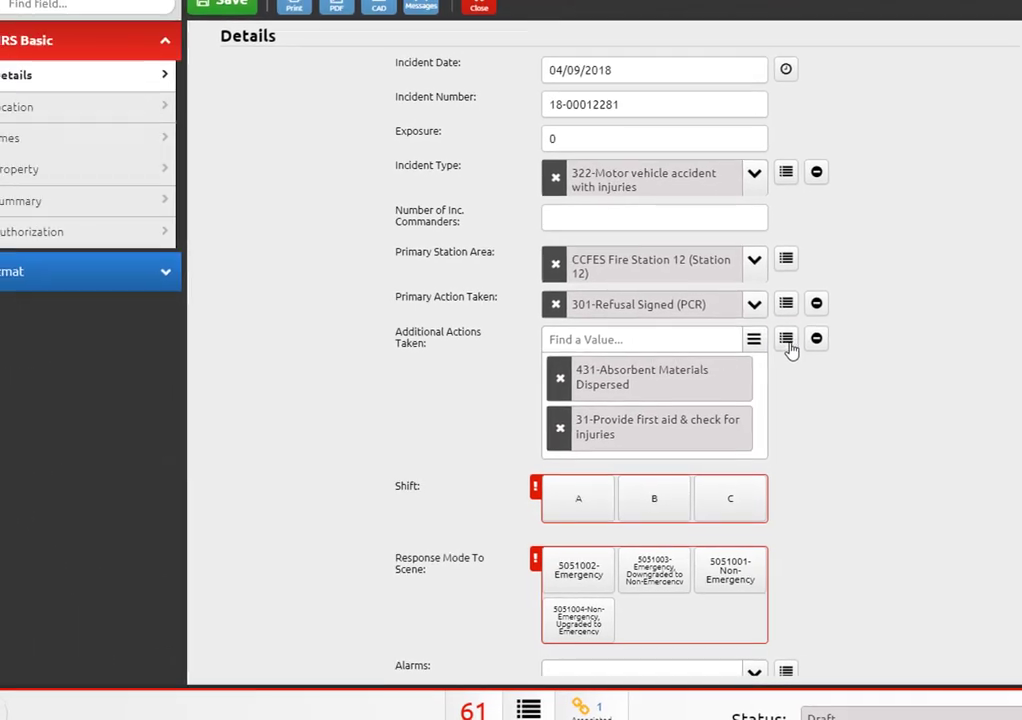
click(787, 340)
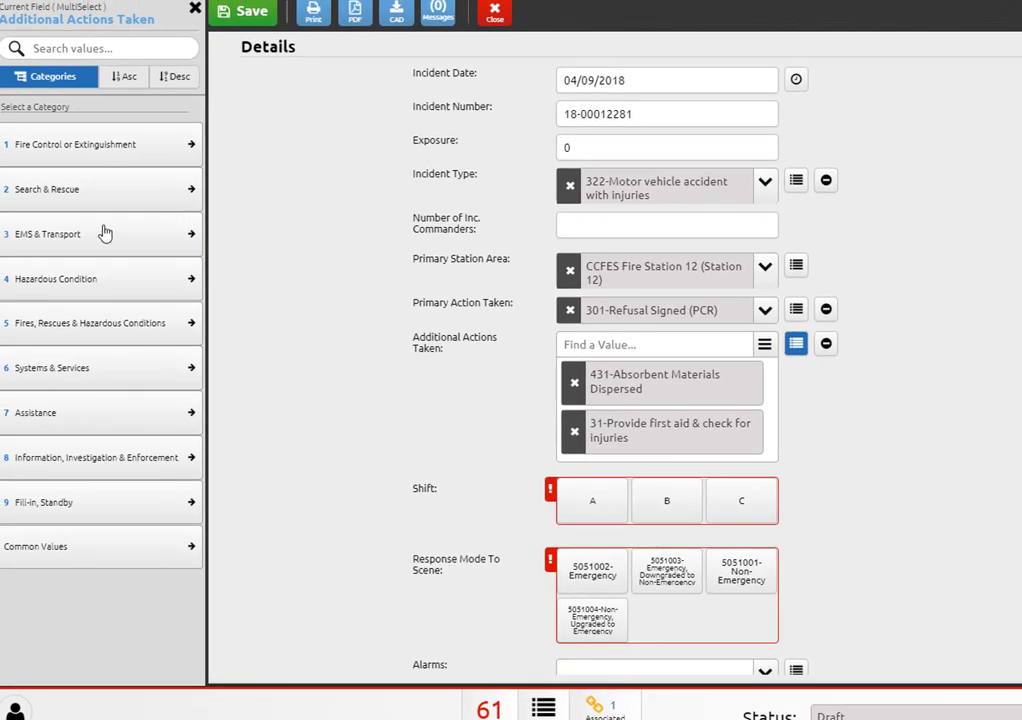
click(79, 222)
click(107, 318)
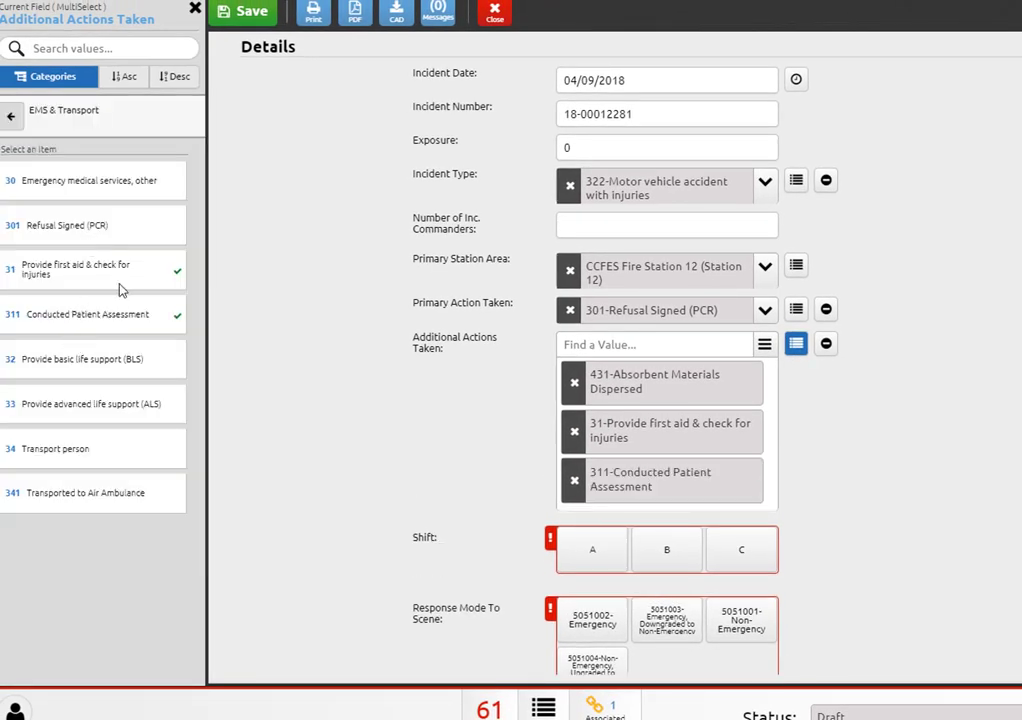
click(404, 473)
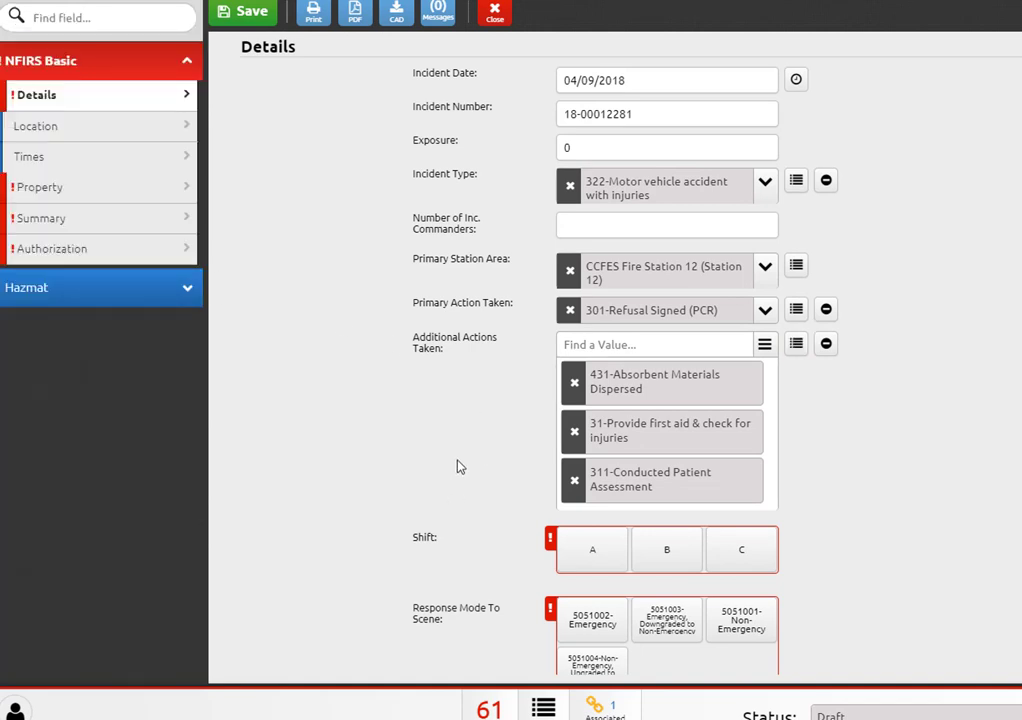
Step: Set shift A and response mode 5051002-Emergency, then continue to Location
scroll(424, 472, down, 3)
click(580, 315)
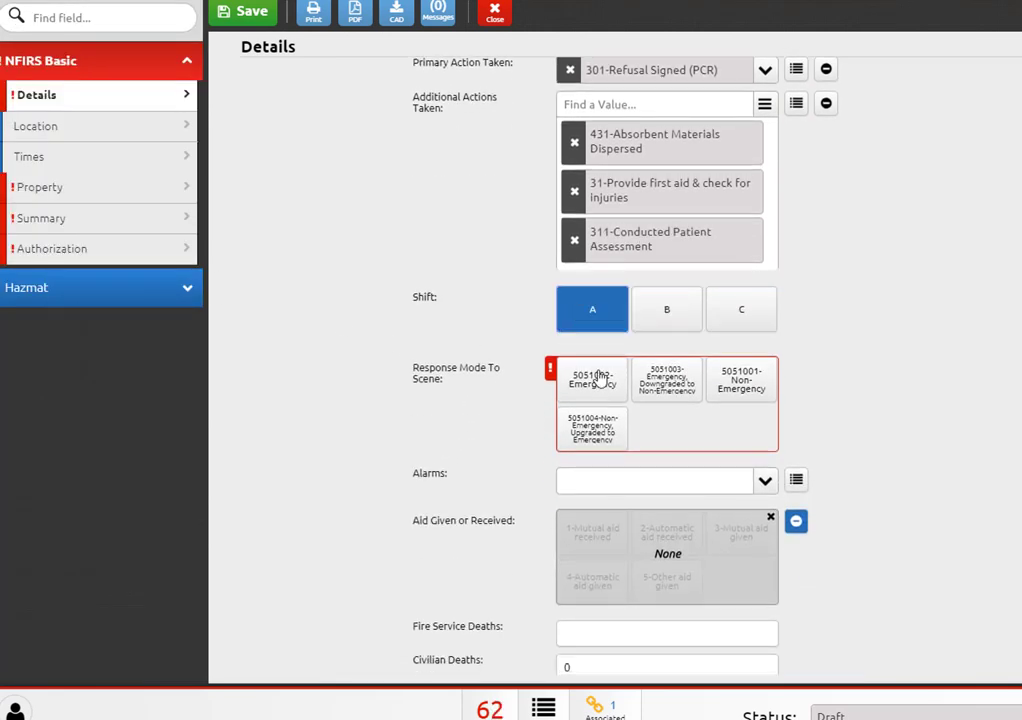
click(597, 390)
scroll(502, 433, down, 5)
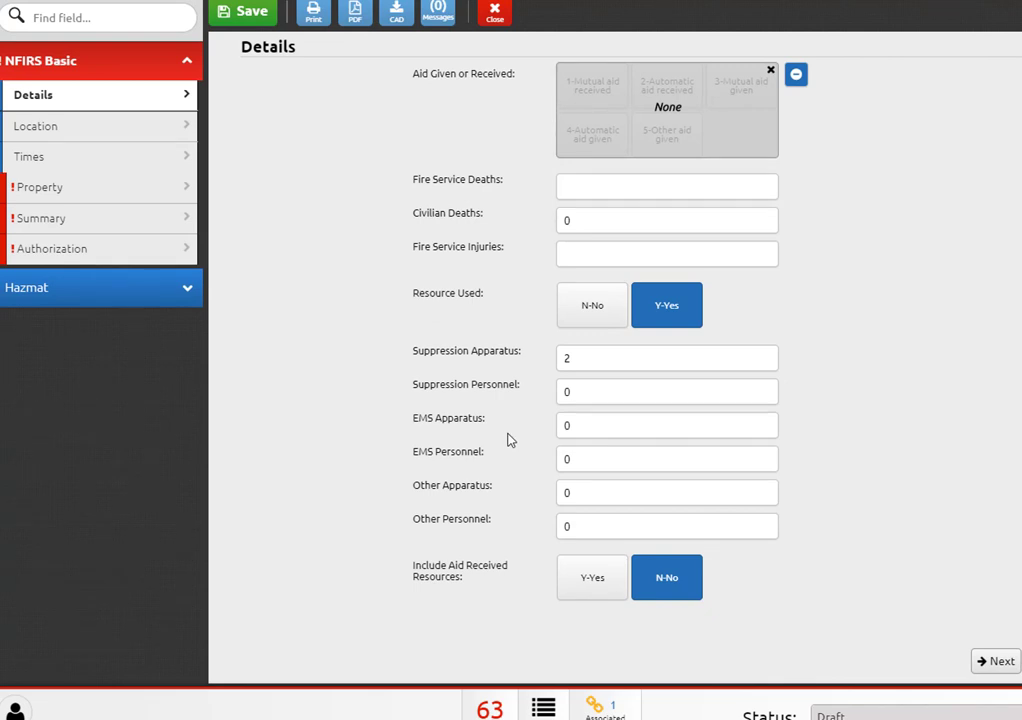
click(996, 662)
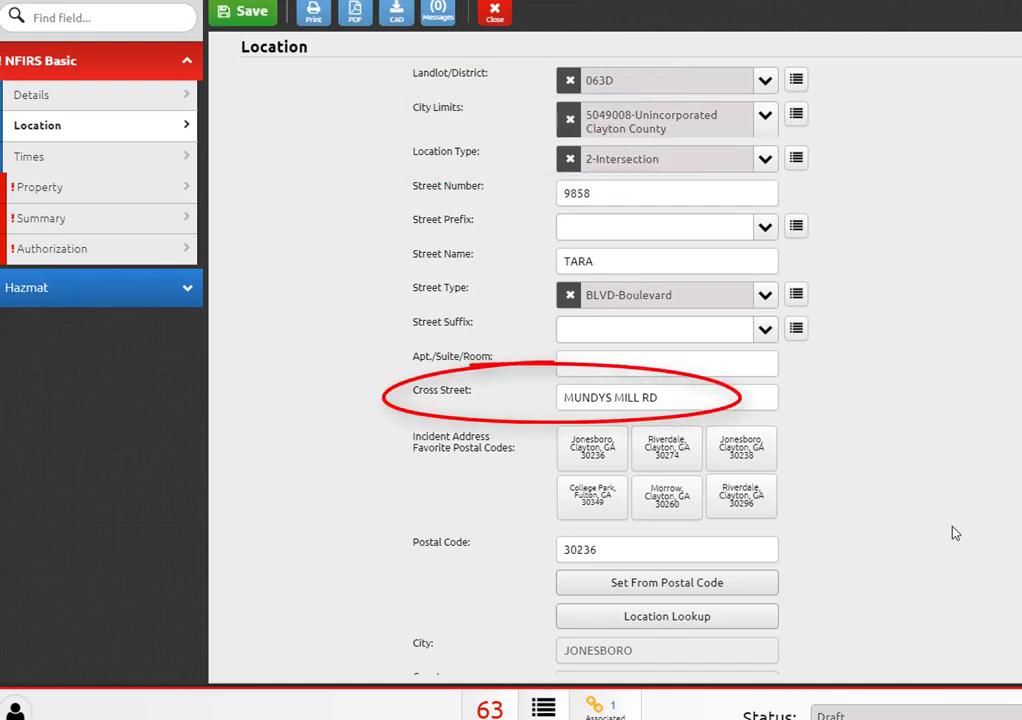
Step: Review the location details, pass the Times page, and open the Apparatus Power Tool
scroll(955, 533, down, 1)
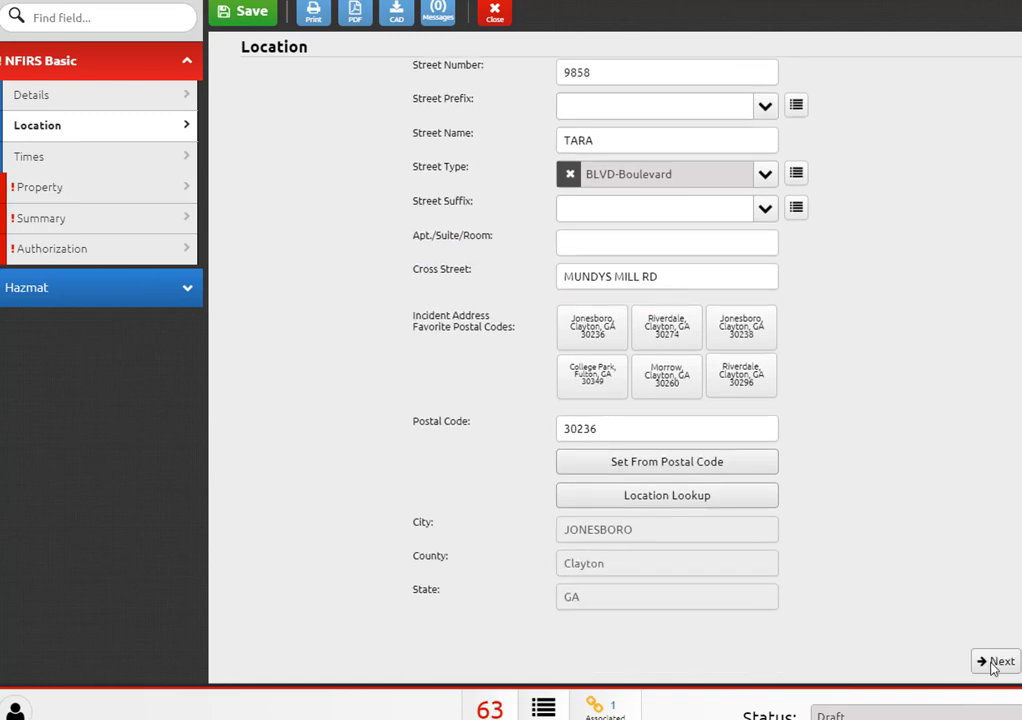
click(996, 662)
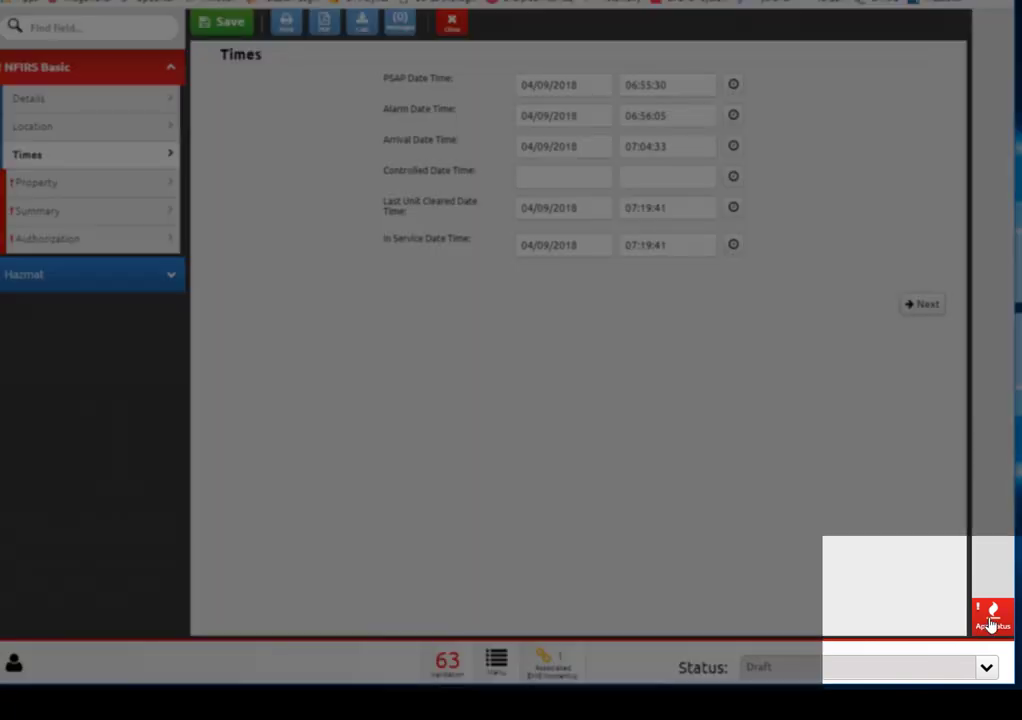
click(990, 616)
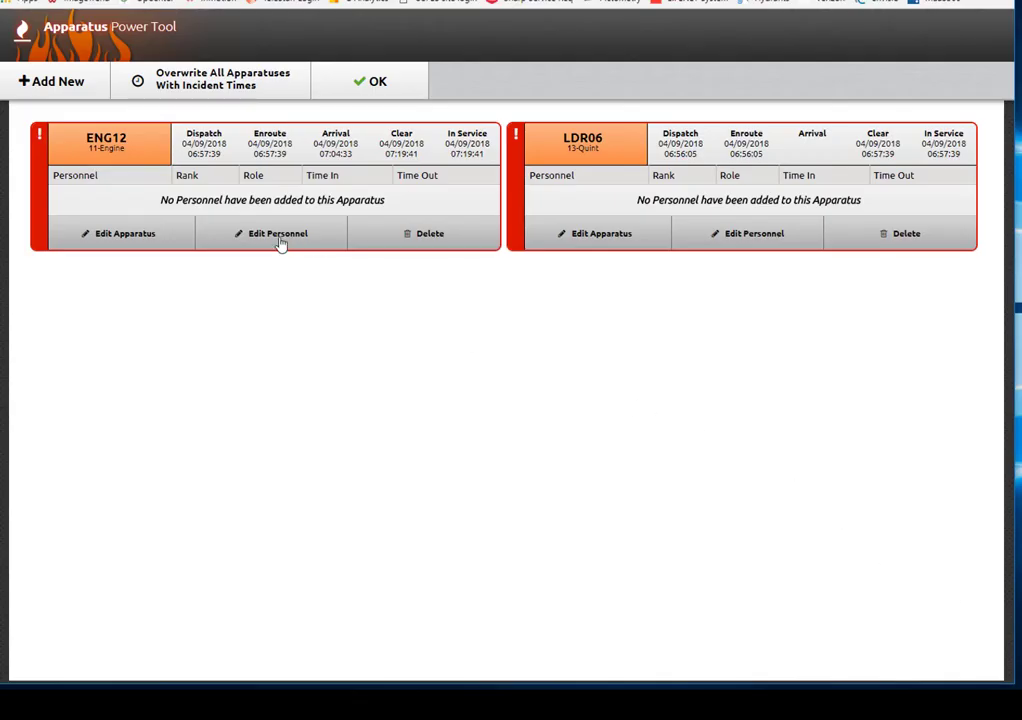
Step: Assign three crew members to ENG12, finding one by name search, and save
click(281, 243)
click(213, 80)
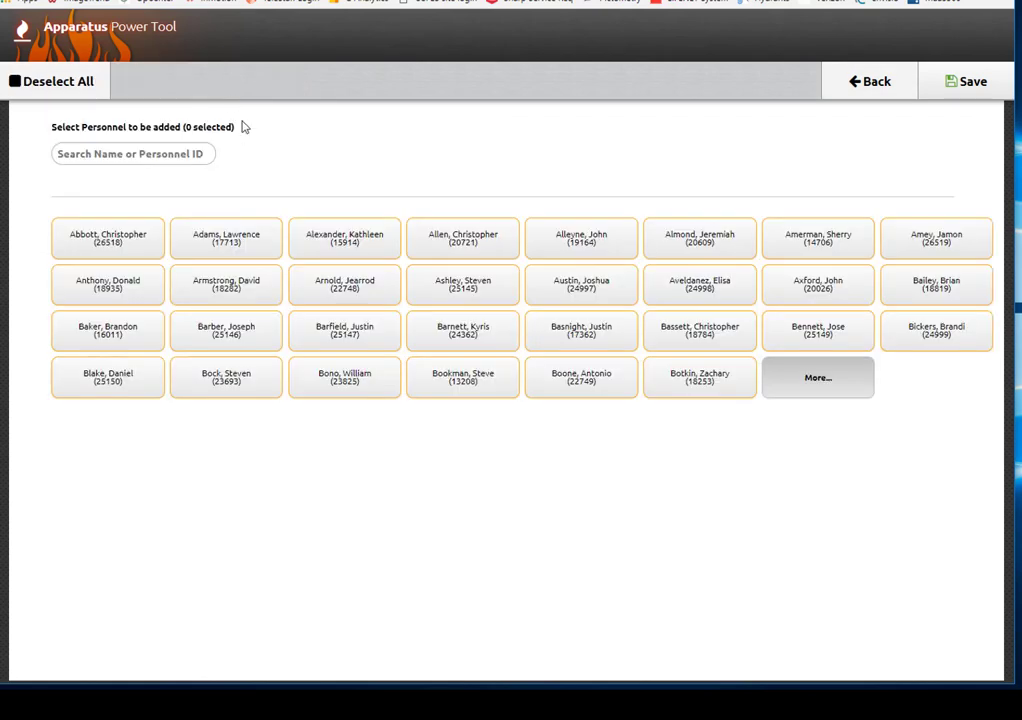
click(168, 145)
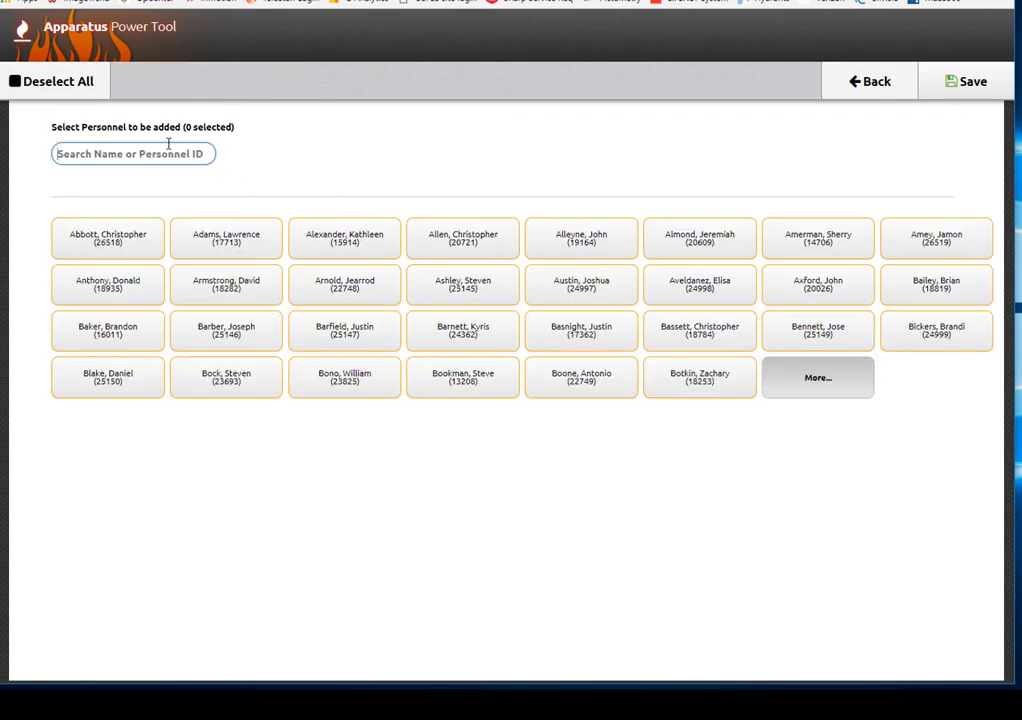
text(ker)
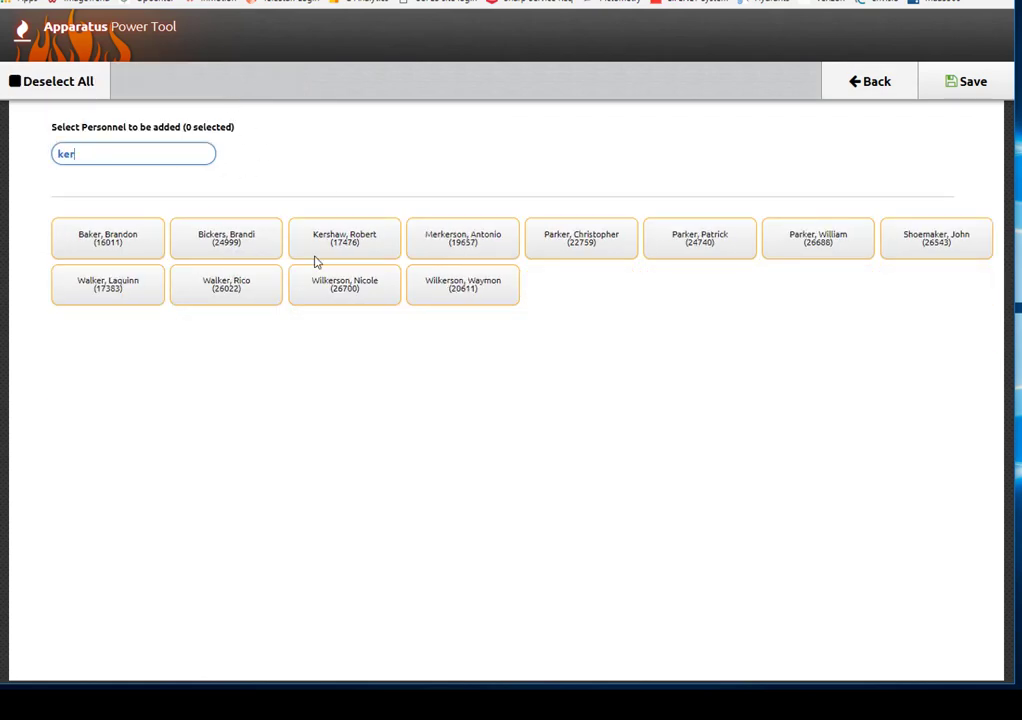
click(338, 240)
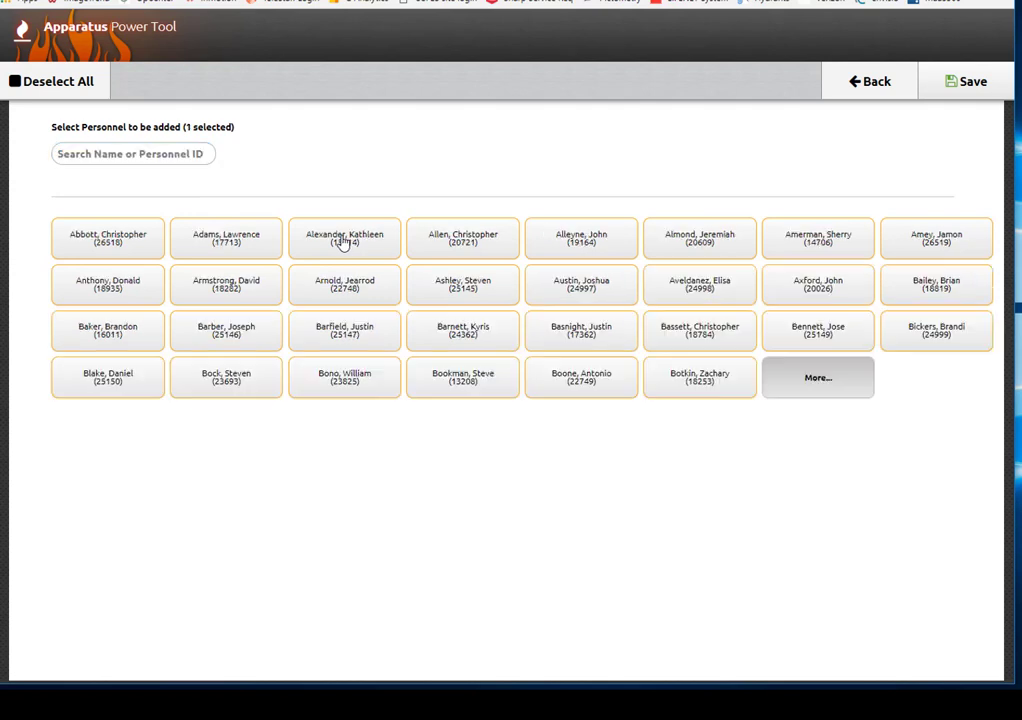
click(962, 334)
click(450, 385)
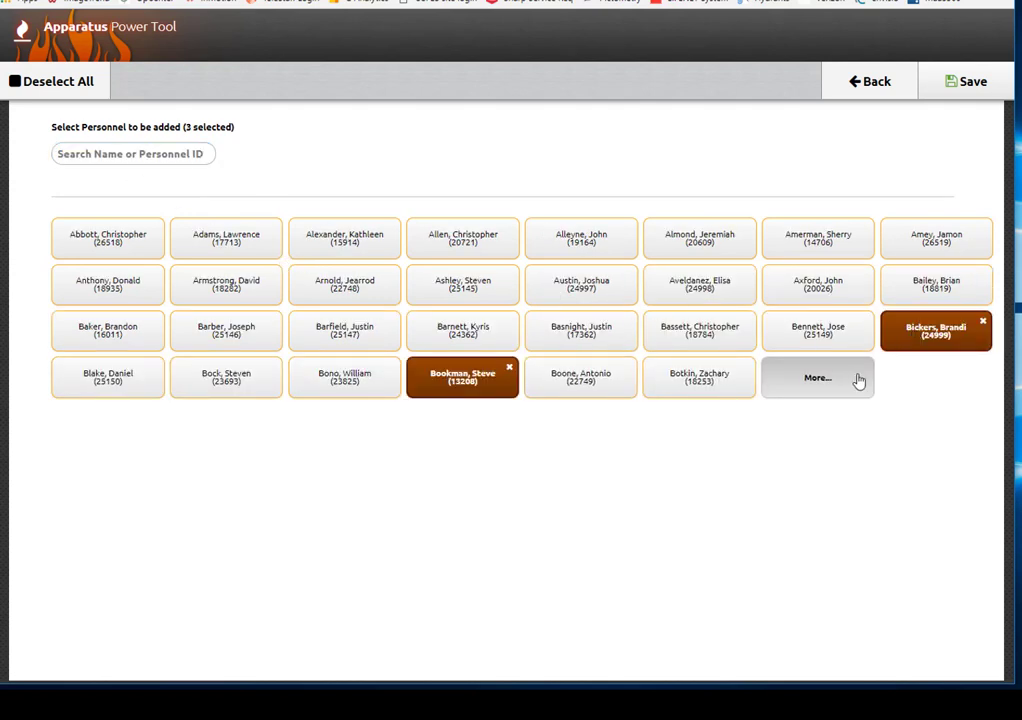
click(966, 81)
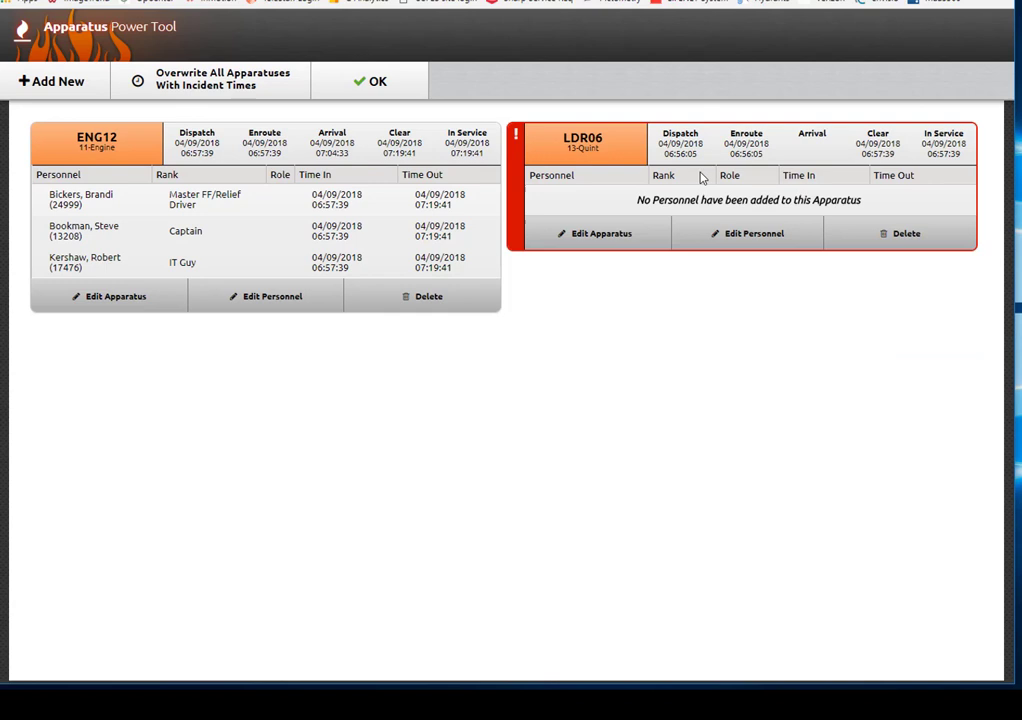
Step: Assign three crew members to LDR06 and save
click(744, 238)
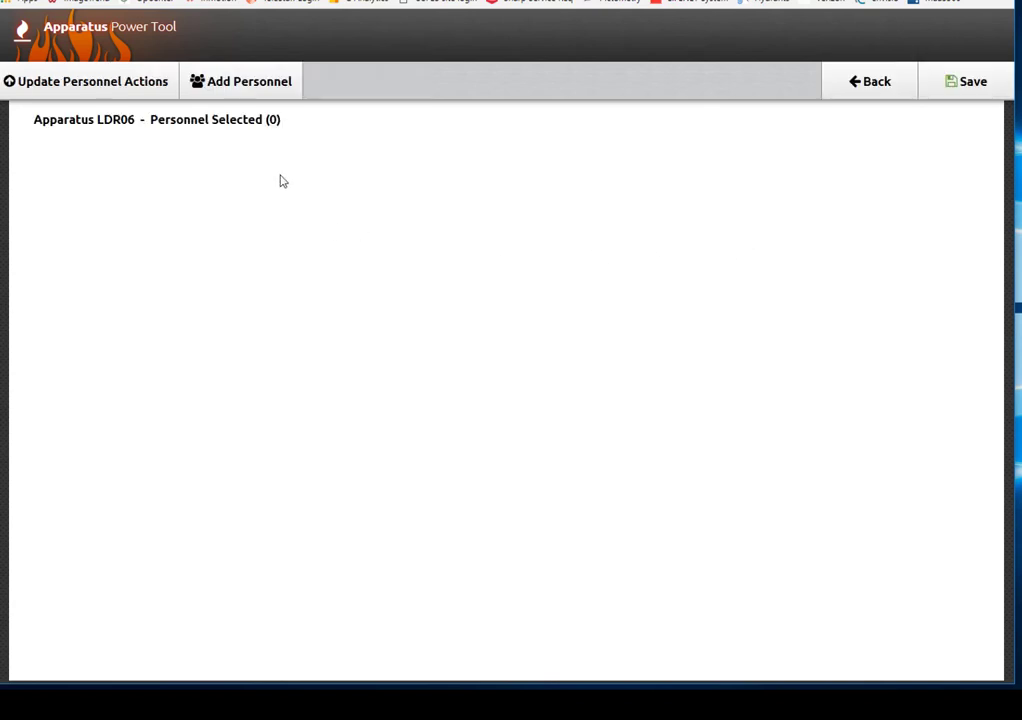
click(224, 88)
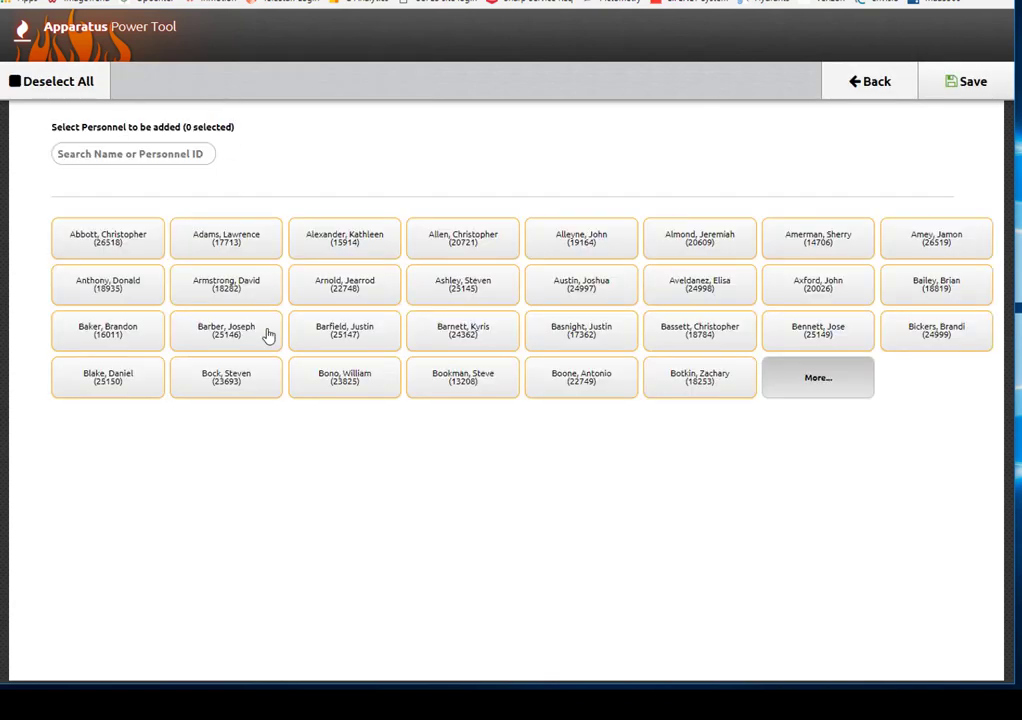
click(89, 381)
click(95, 332)
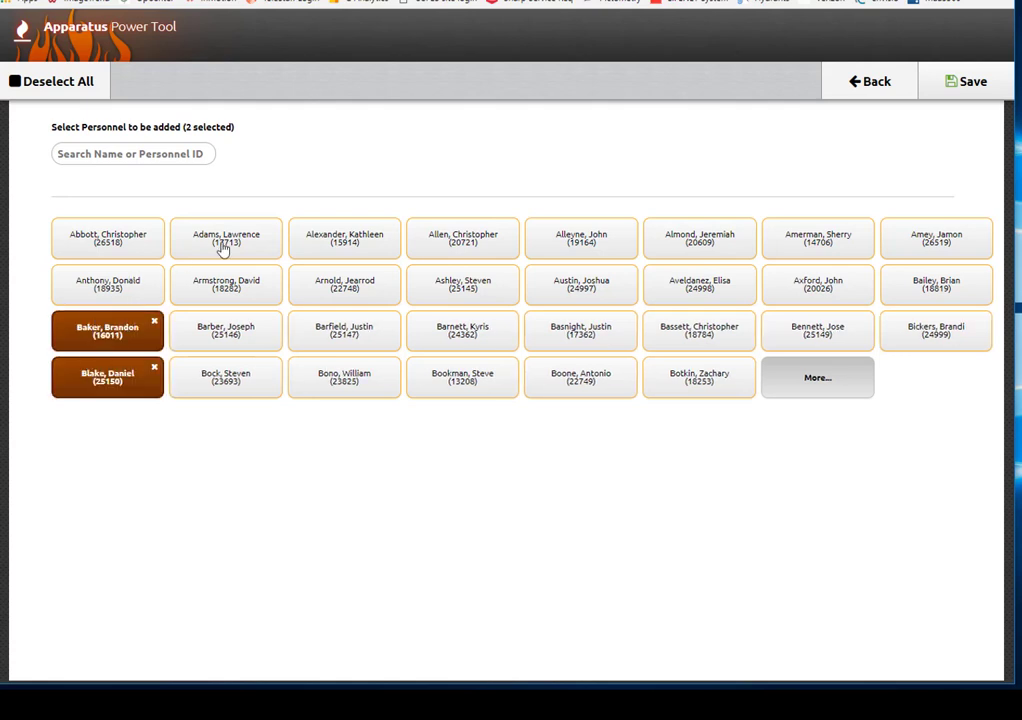
click(118, 288)
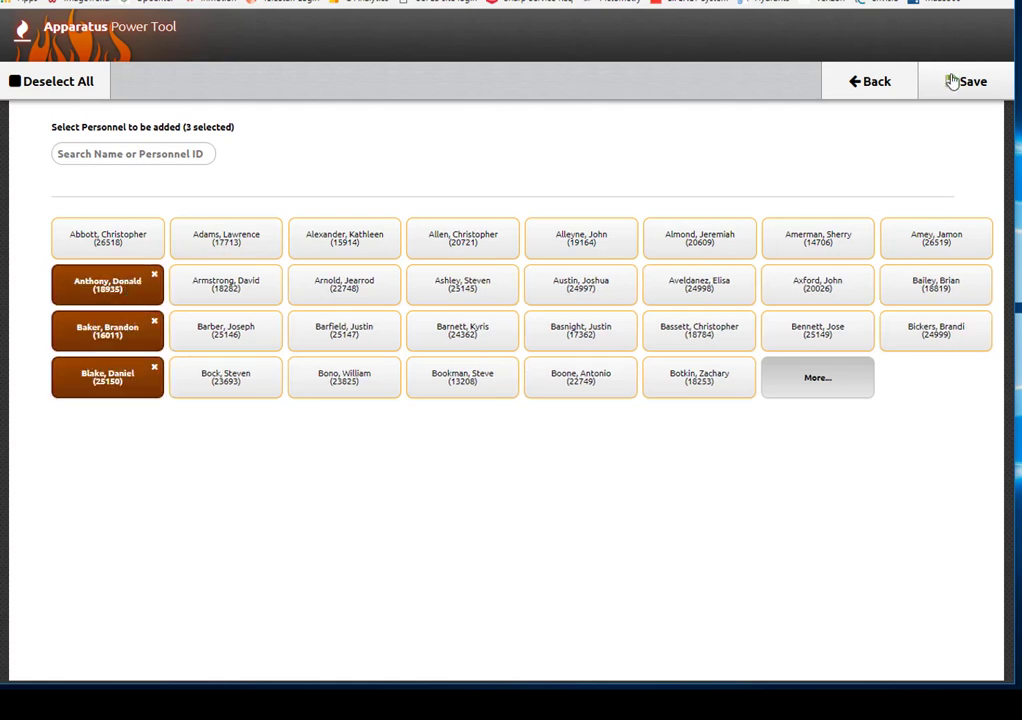
click(947, 82)
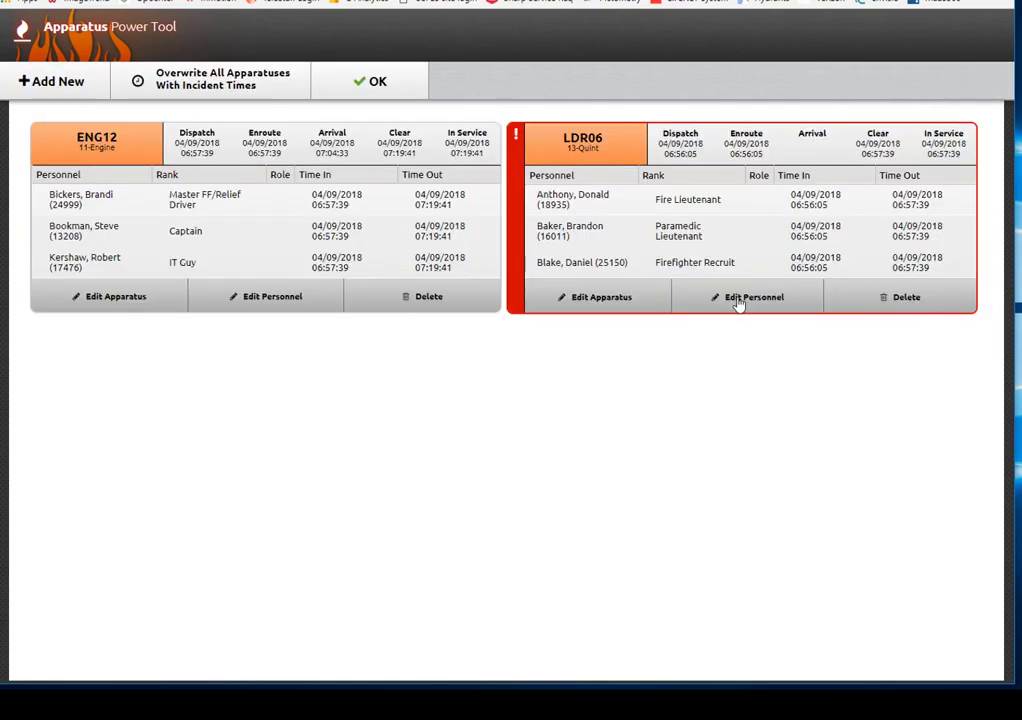
Step: Set LDR06's primary apparatus action to 93-Cancelled en route after reviewing its times
click(592, 308)
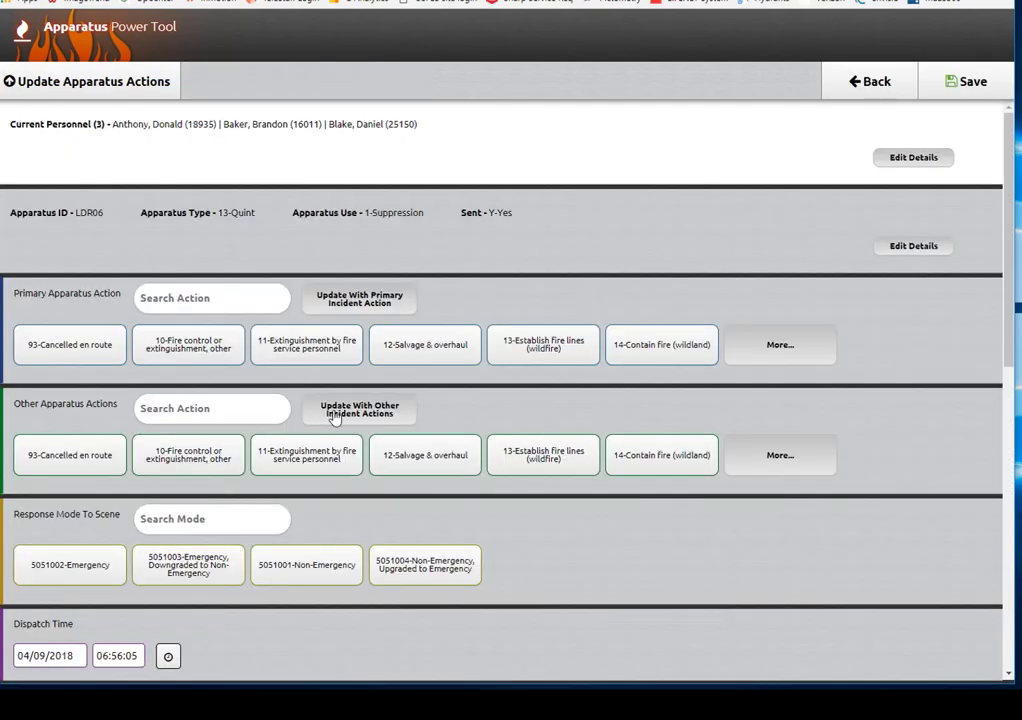
scroll(196, 449, down, 5)
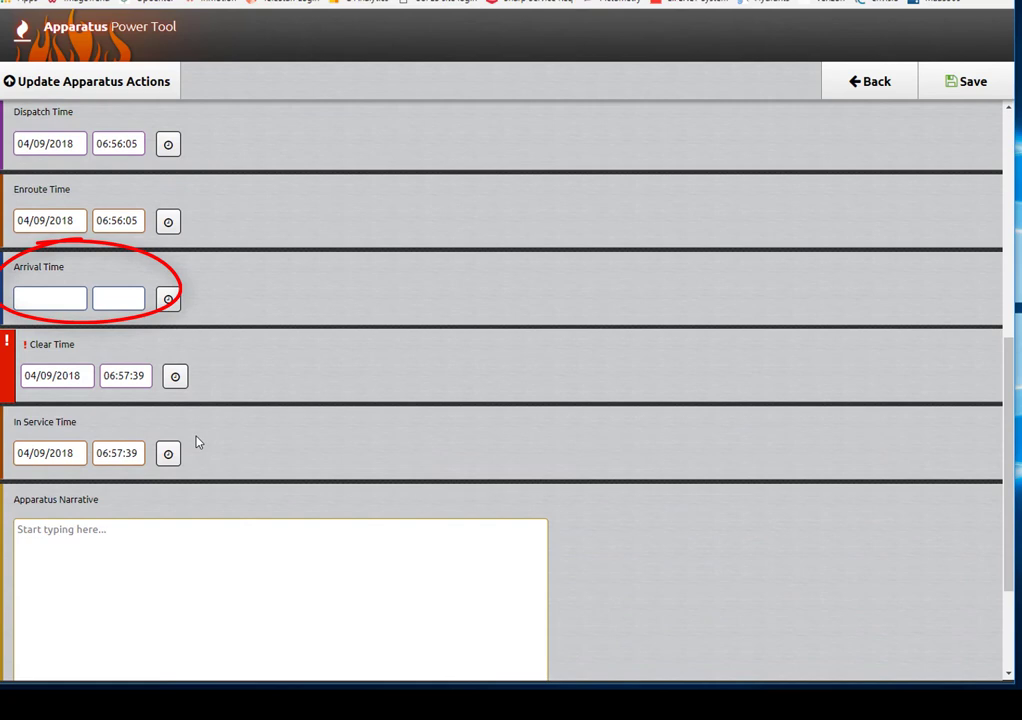
scroll(196, 443, up, 5)
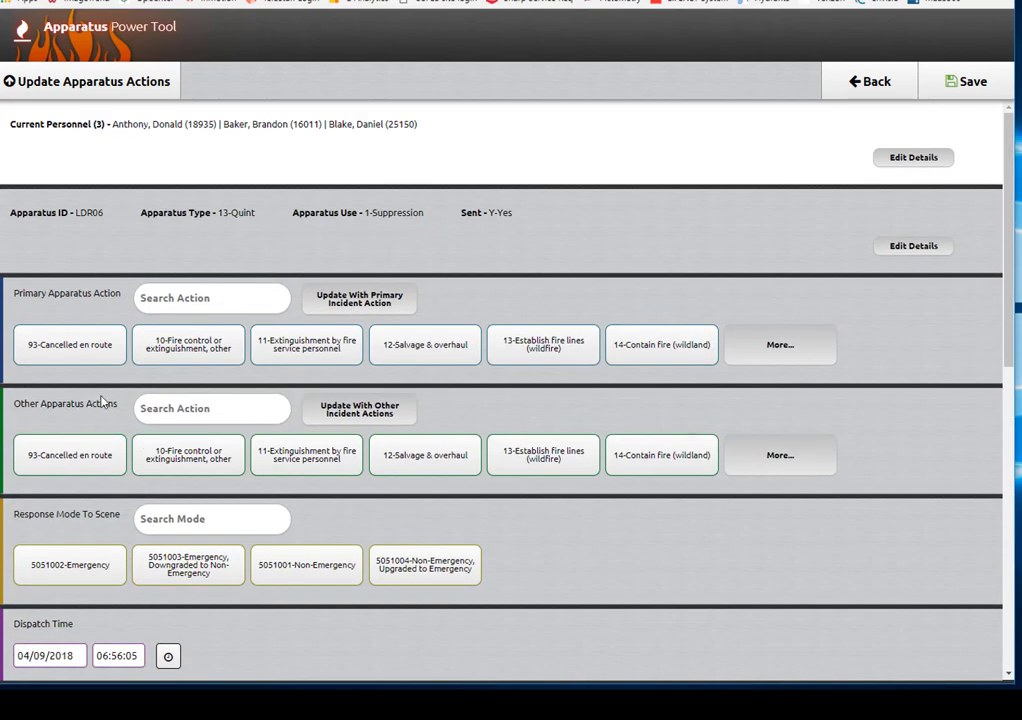
click(48, 357)
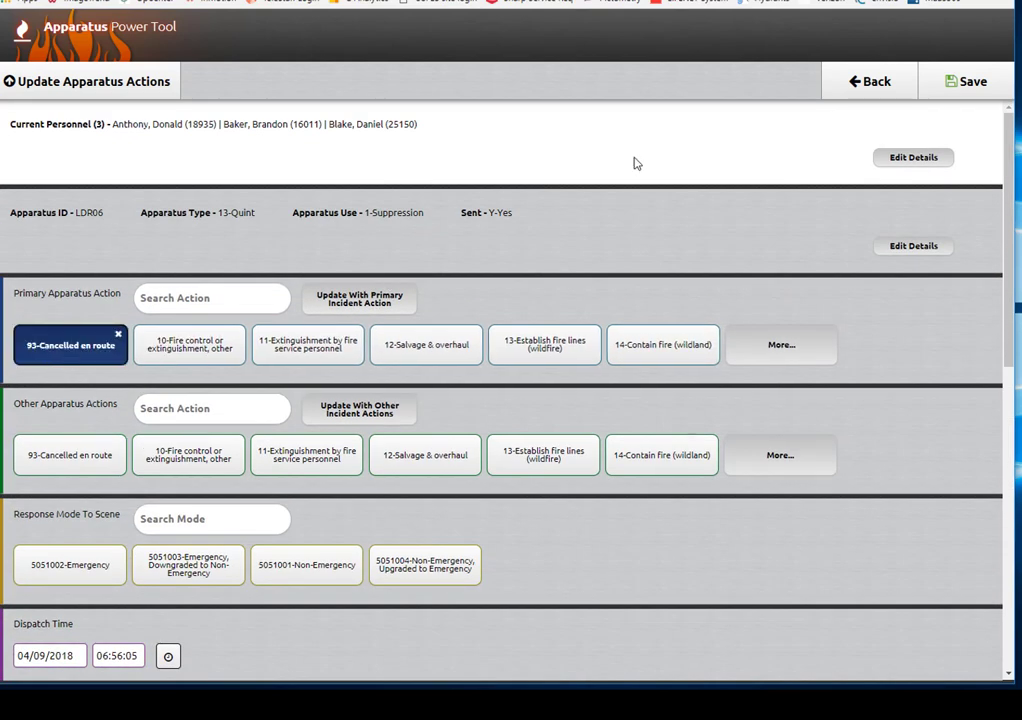
Step: Save the apparatus changes and return to the report's Property section
click(969, 84)
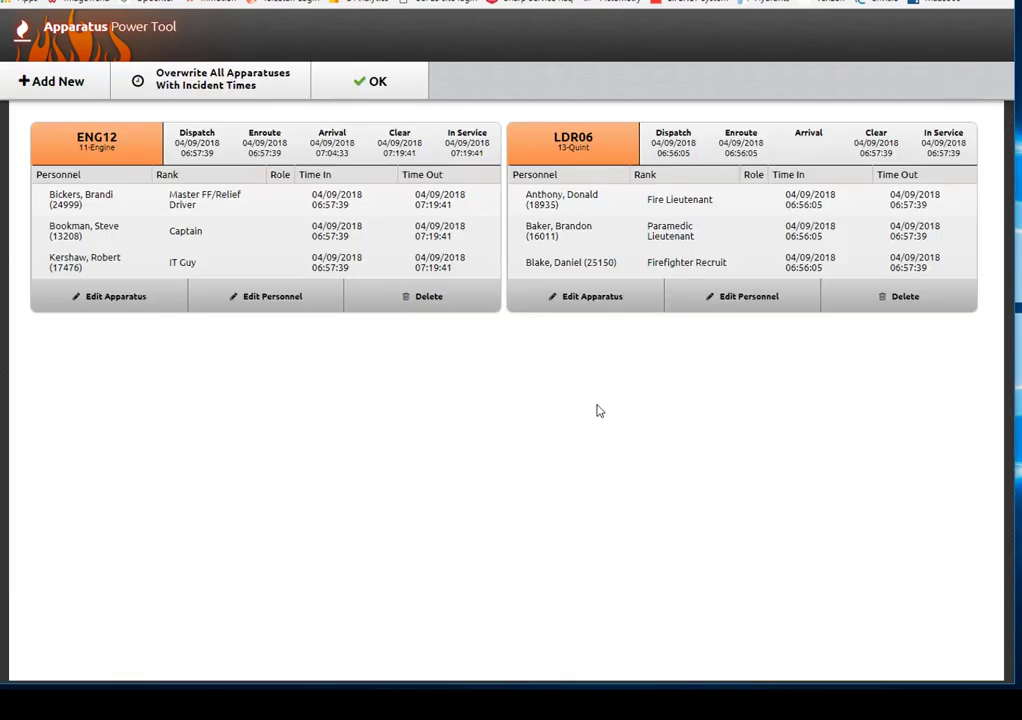
click(393, 77)
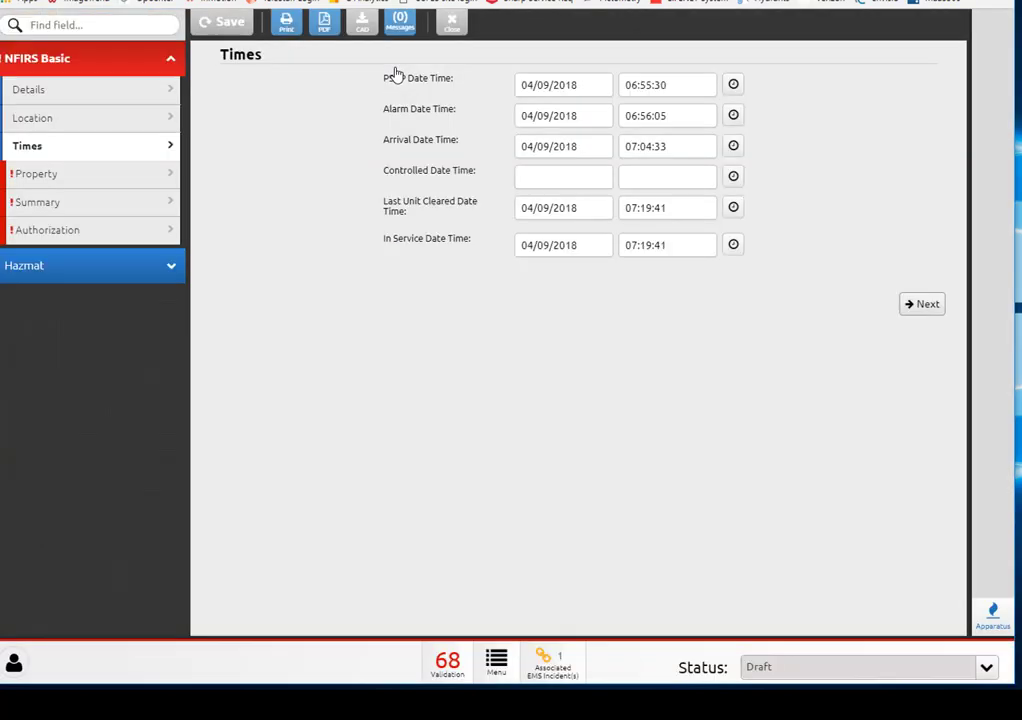
click(922, 305)
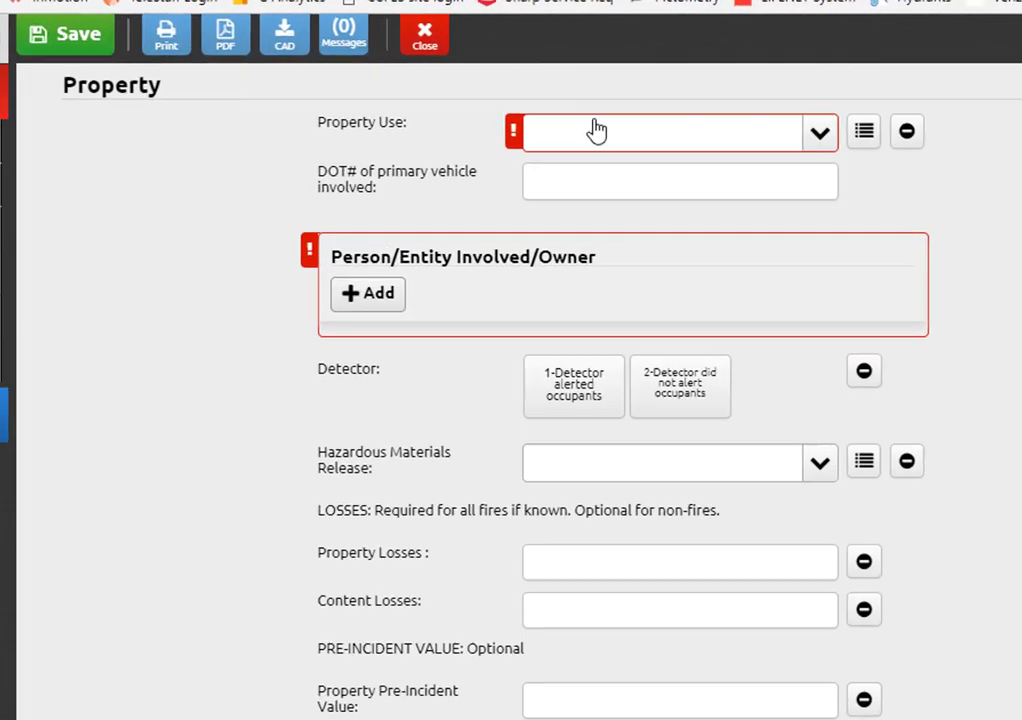
Step: Set Property Use to 963-Street or road in commercial area
click(564, 85)
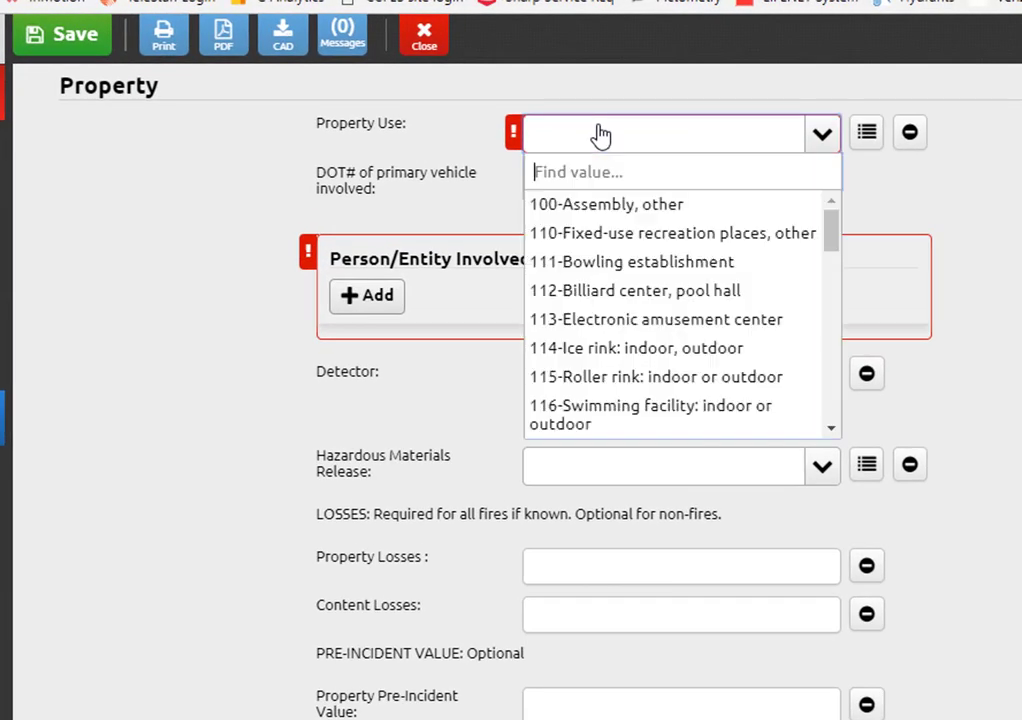
text(stre)
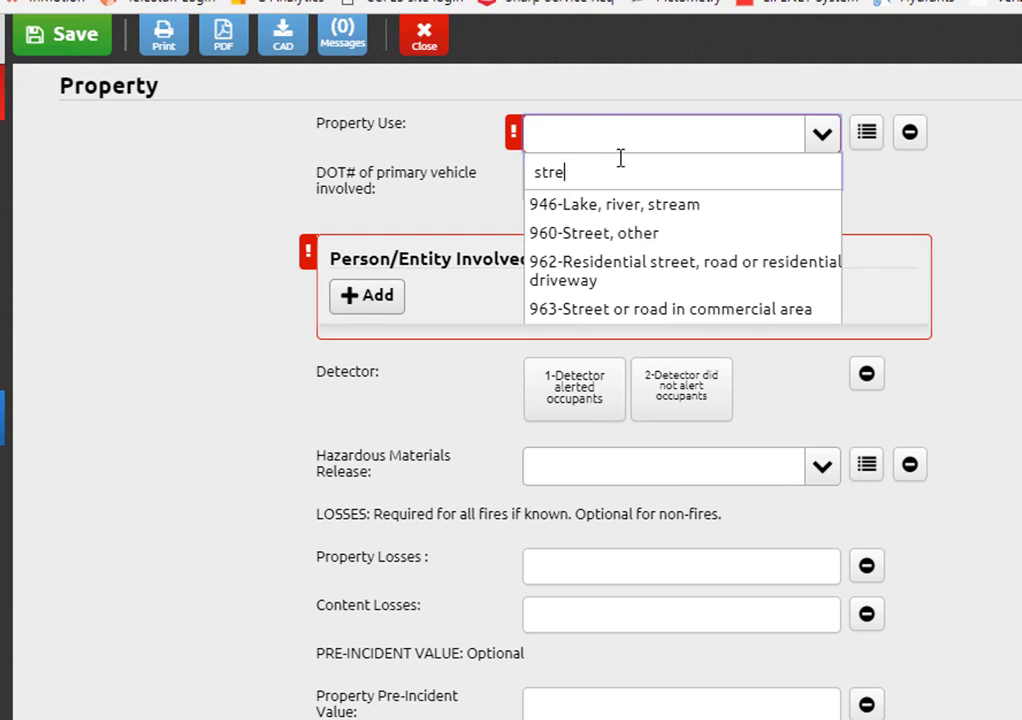
click(638, 311)
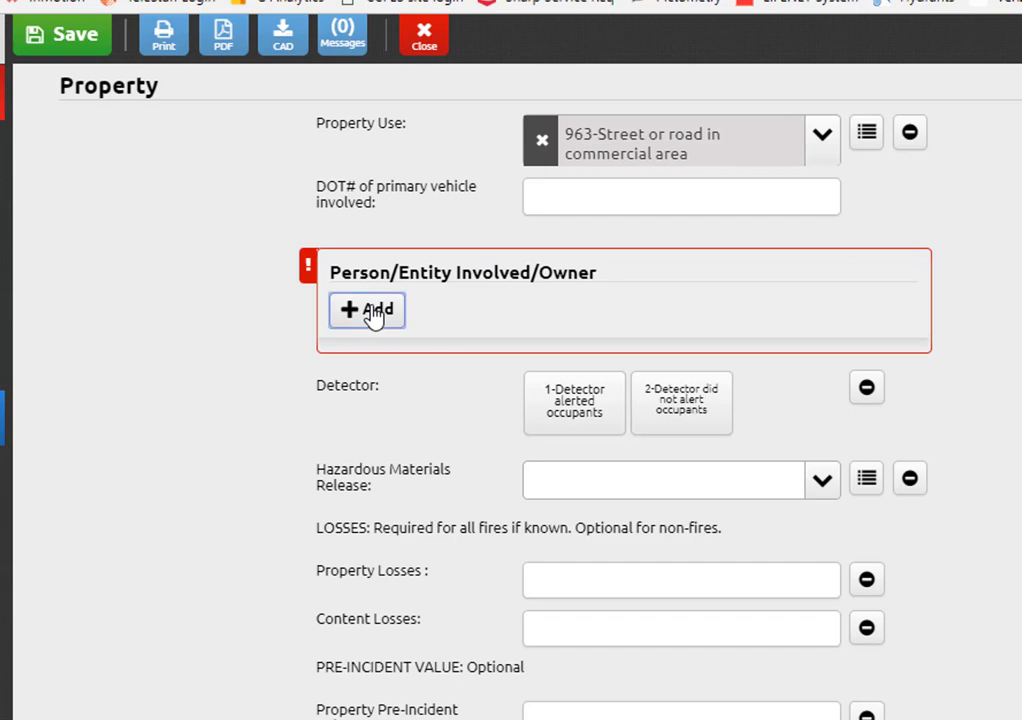
click(372, 311)
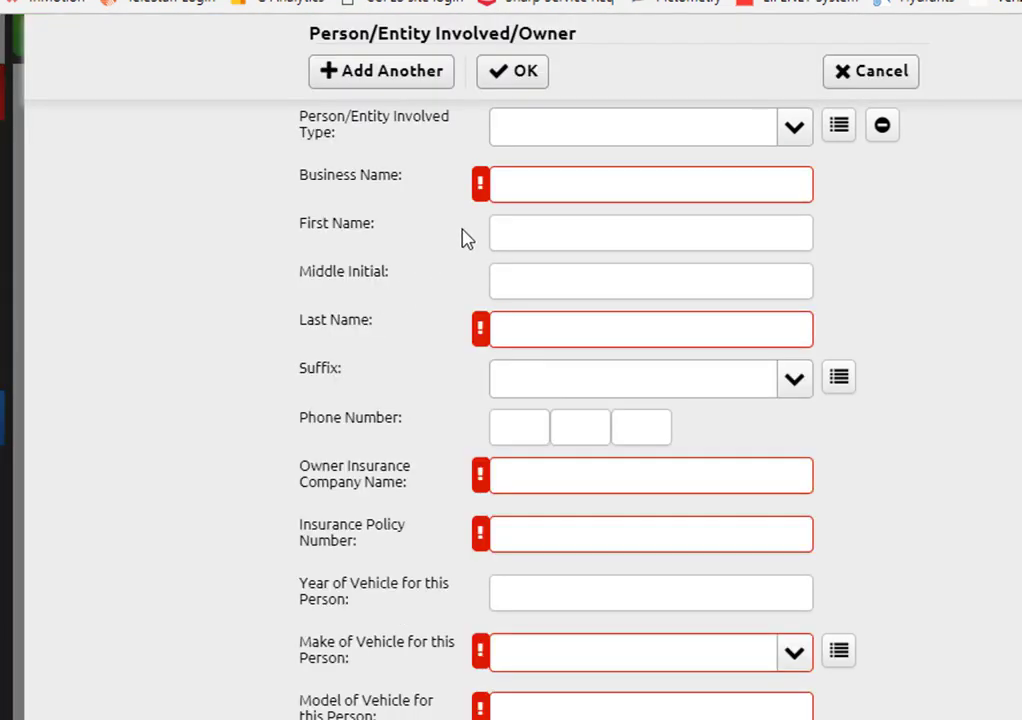
Step: Start a 5101011-Driver owner entry with business name, owner's name, phone and insurance company
click(781, 127)
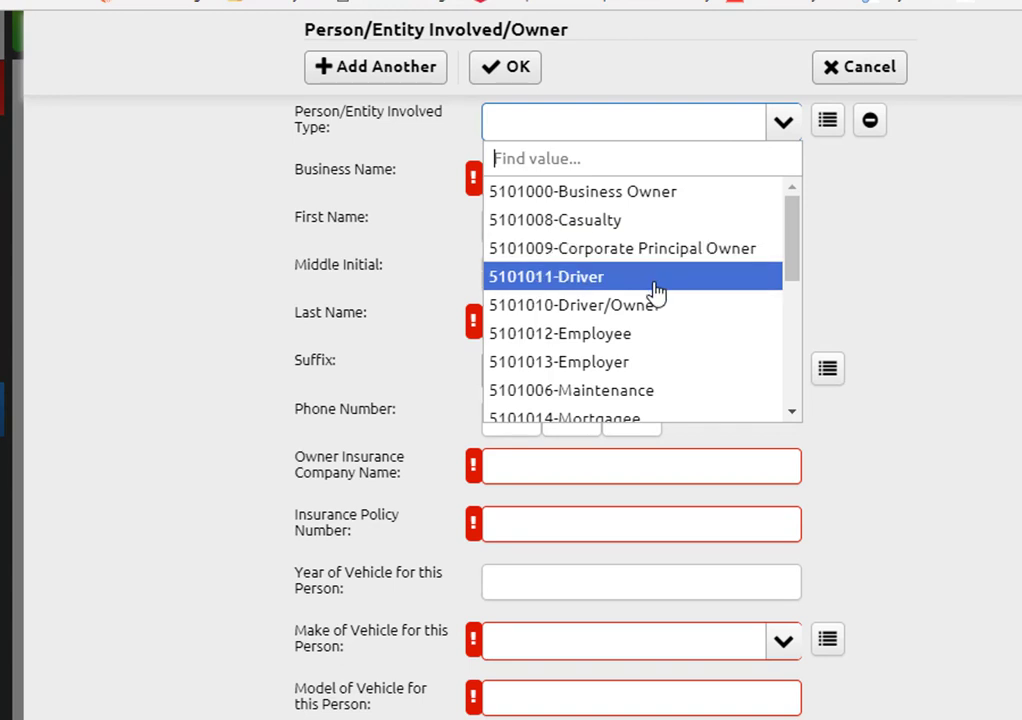
click(656, 290)
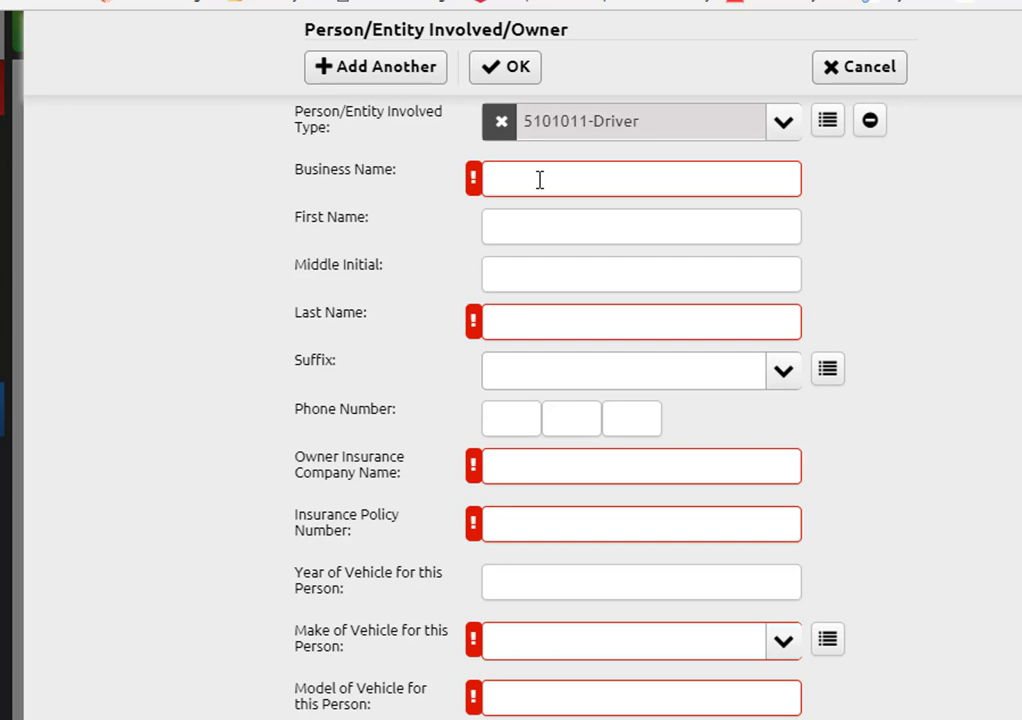
text(Joe's Tucking)
key(Tab)
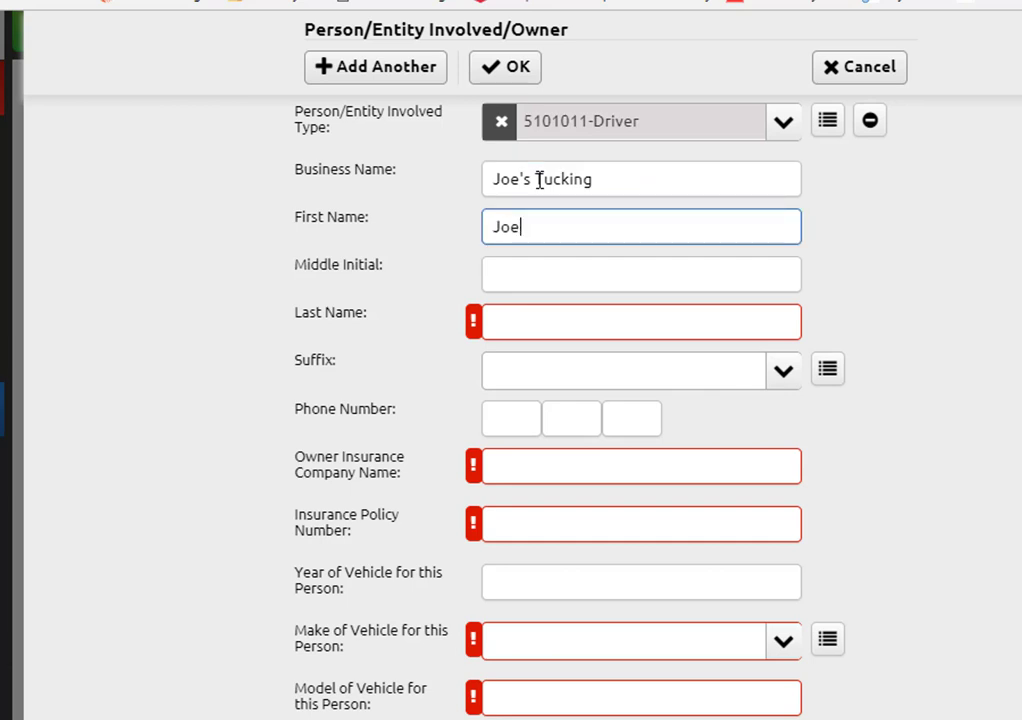
key(Tab)
key(Tab)
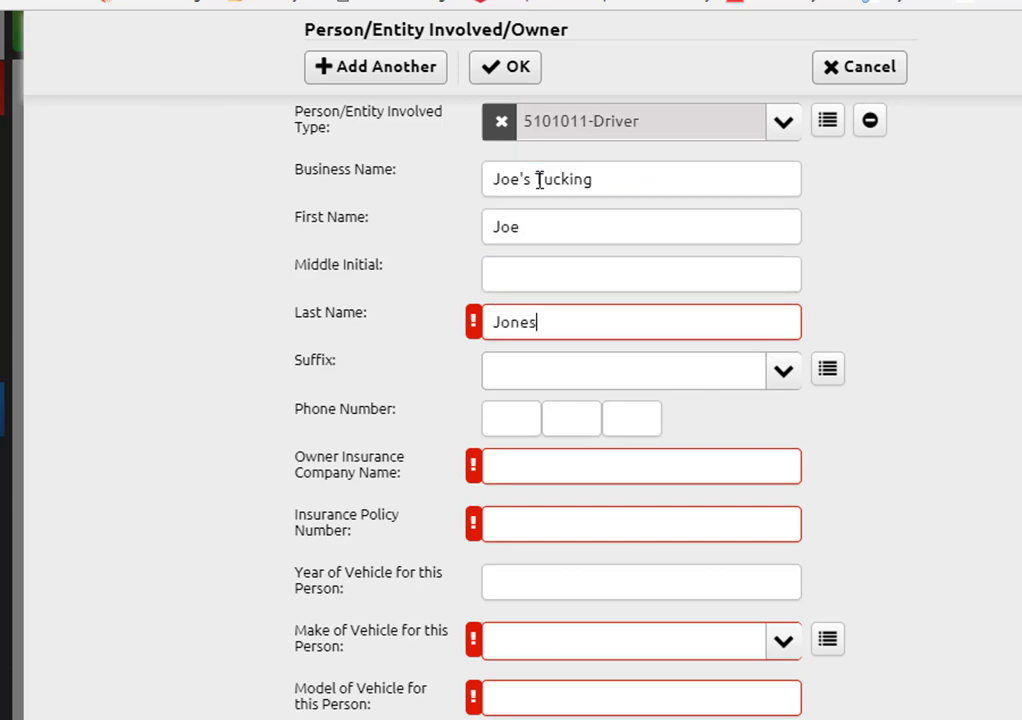
key(Tab)
key(Tab)
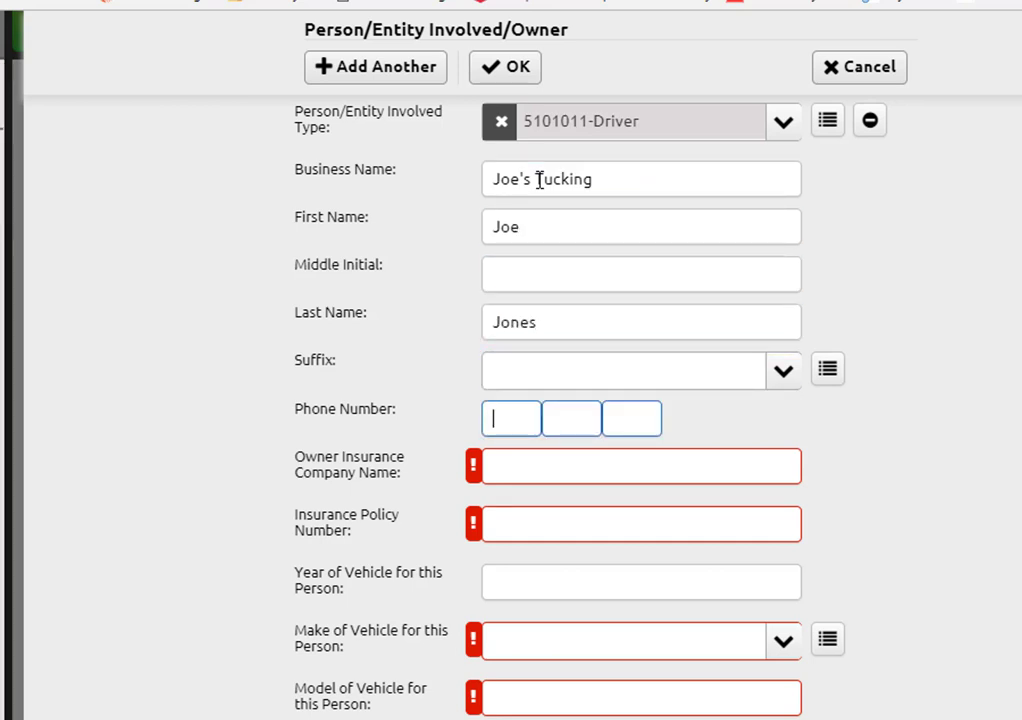
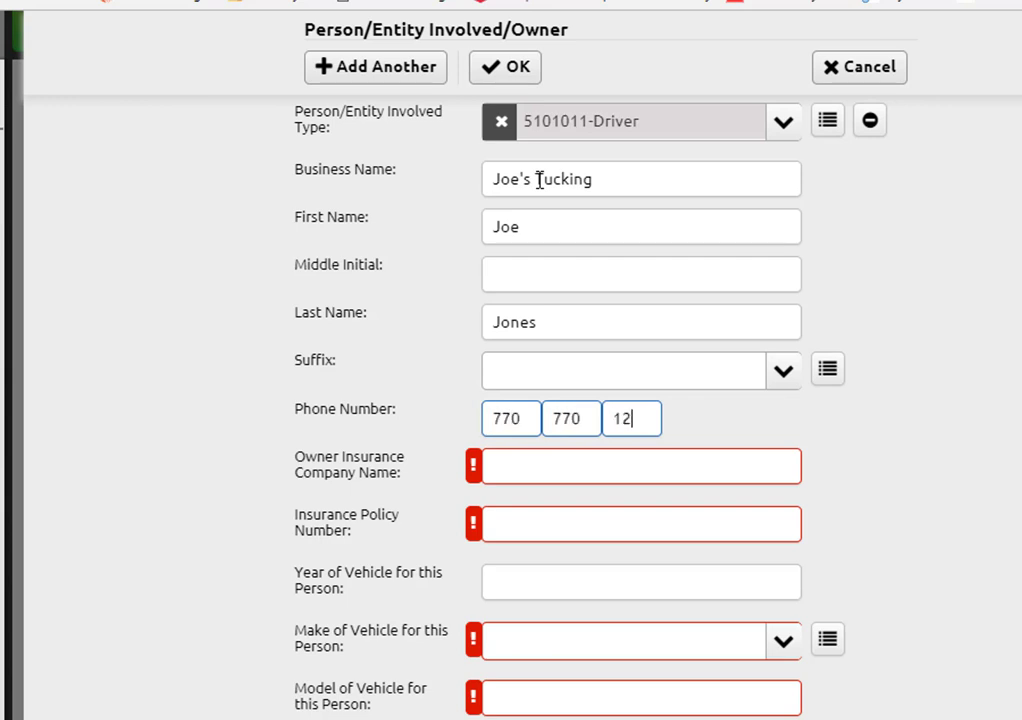
click(506, 466)
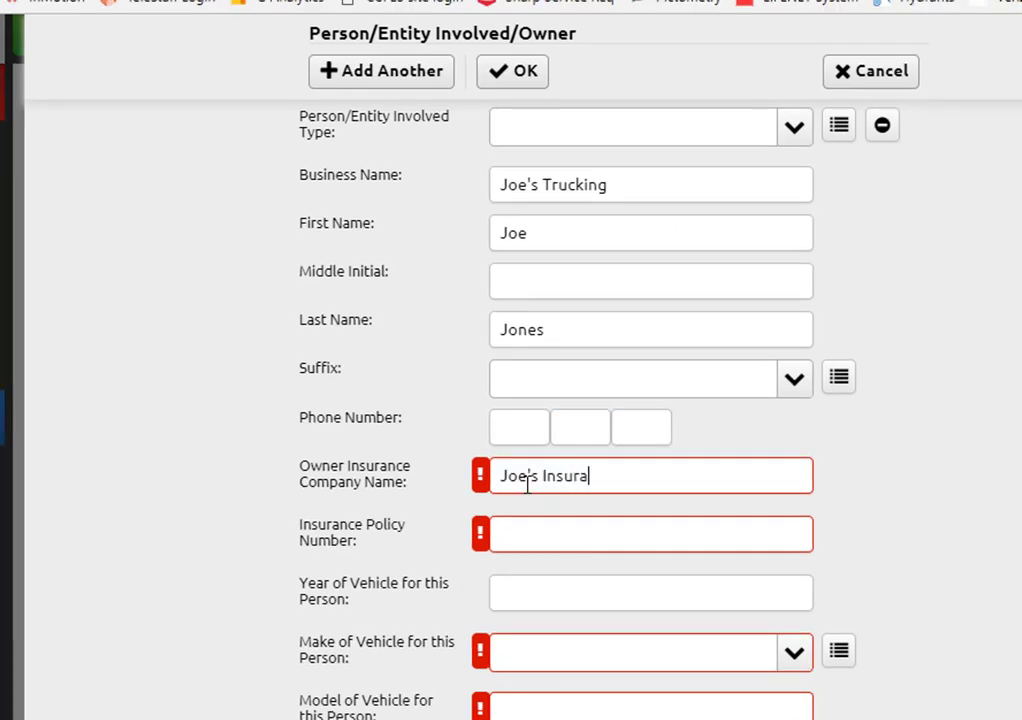
text(nce)
key(Tab)
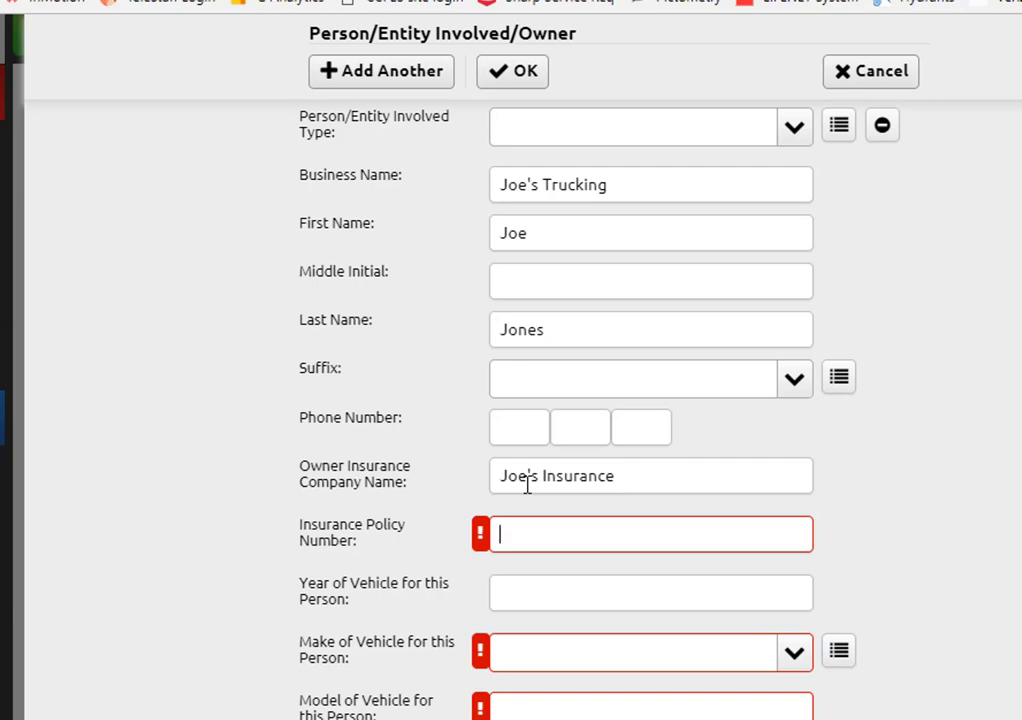
Step: Enter the policy number and the owner's 2015 CH-Chevrolet Van with its license plate
text(j123465)
scroll(513, 506, down, 3)
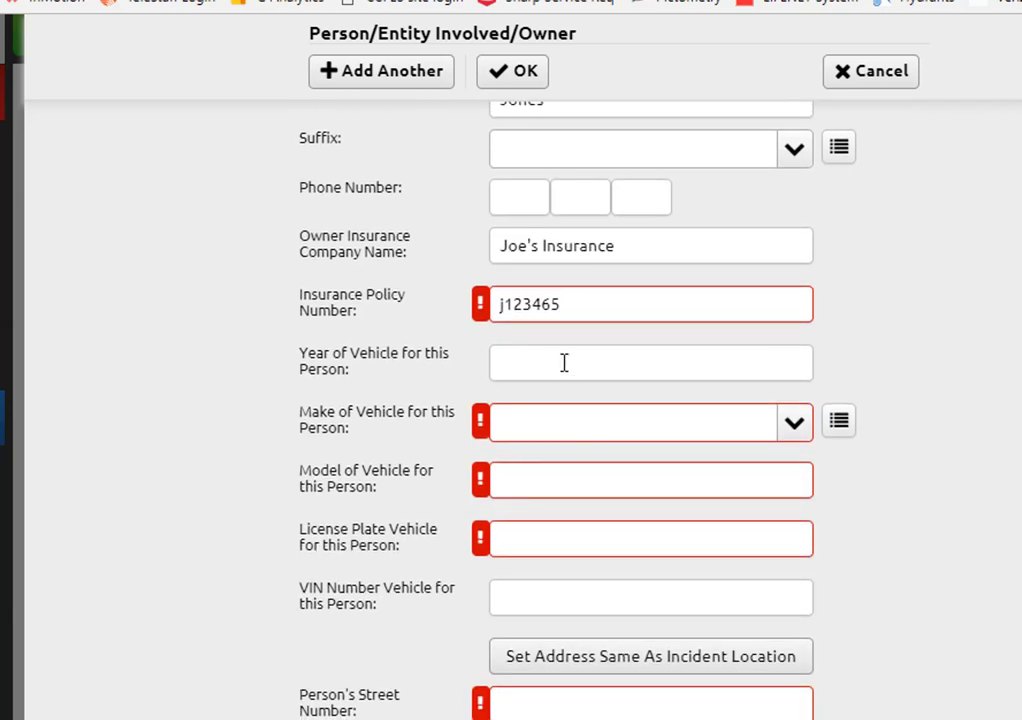
click(561, 363)
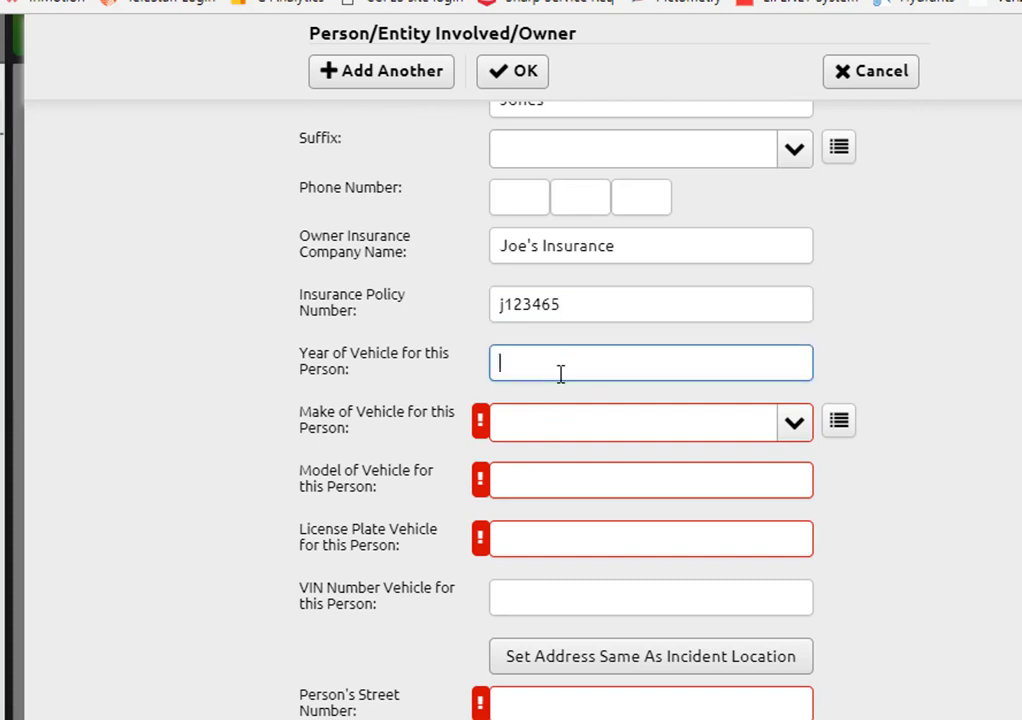
text(2015)
key(Tab)
text(che)
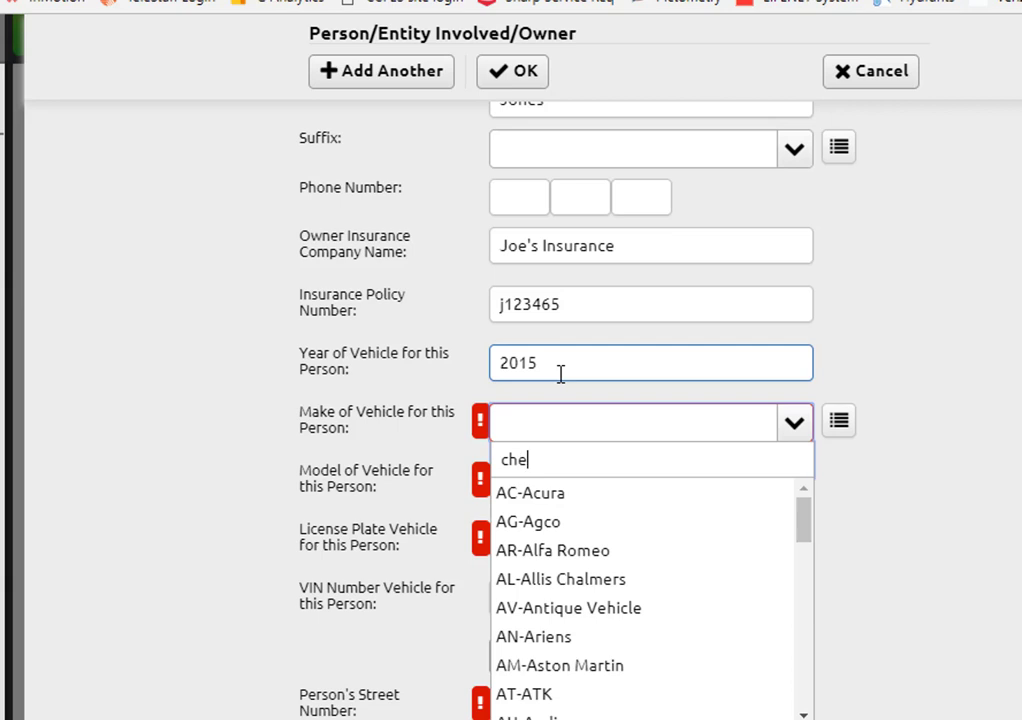
click(567, 491)
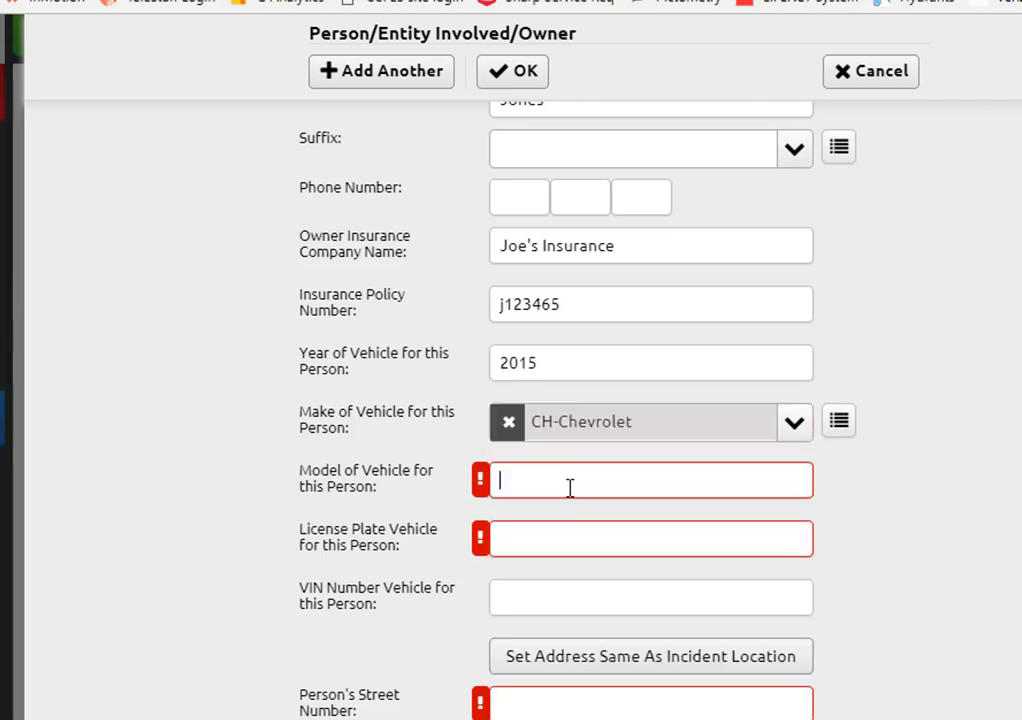
text(Van)
key(Tab)
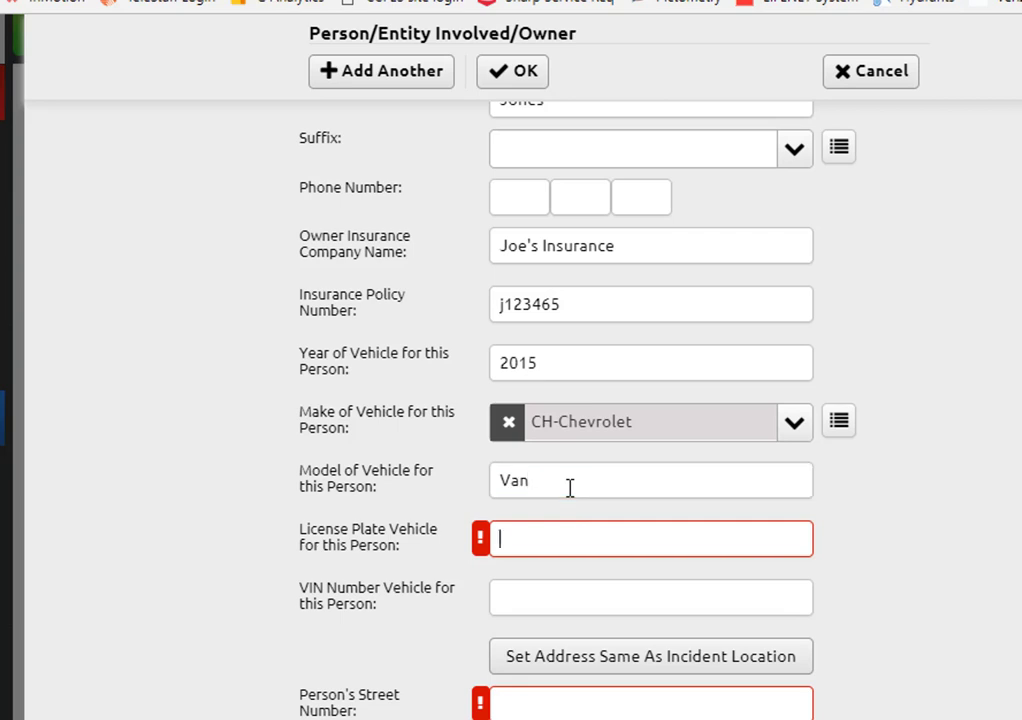
text(joe123)
key(Tab)
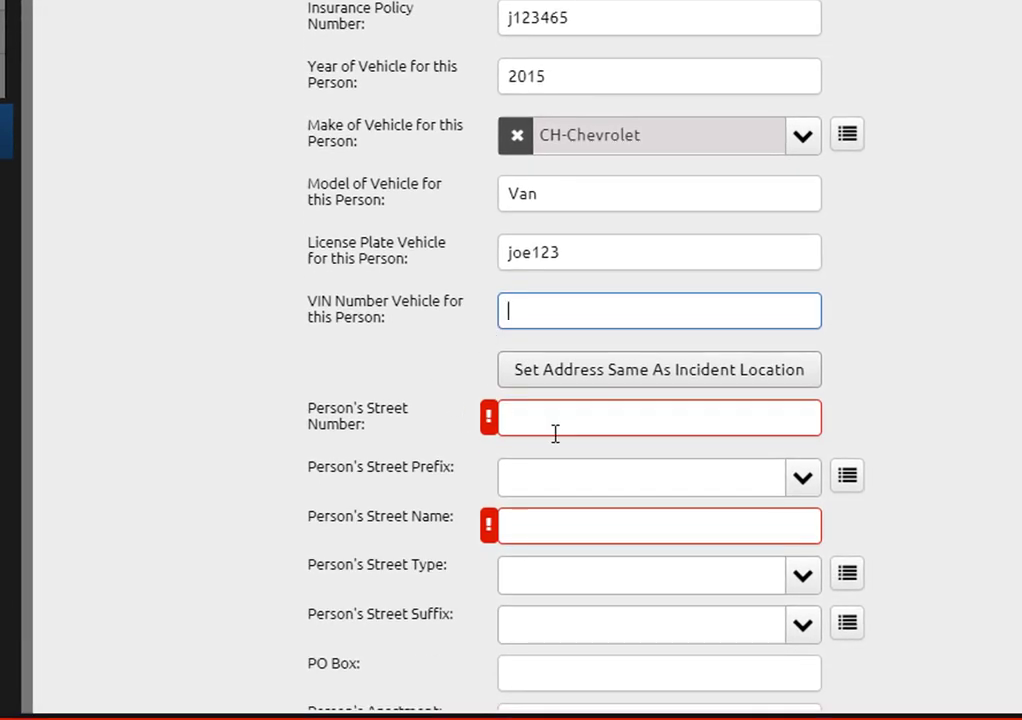
Step: Enter the owner's street address with ST-Street type and Jonesboro 30236 postal code, then save
click(554, 433)
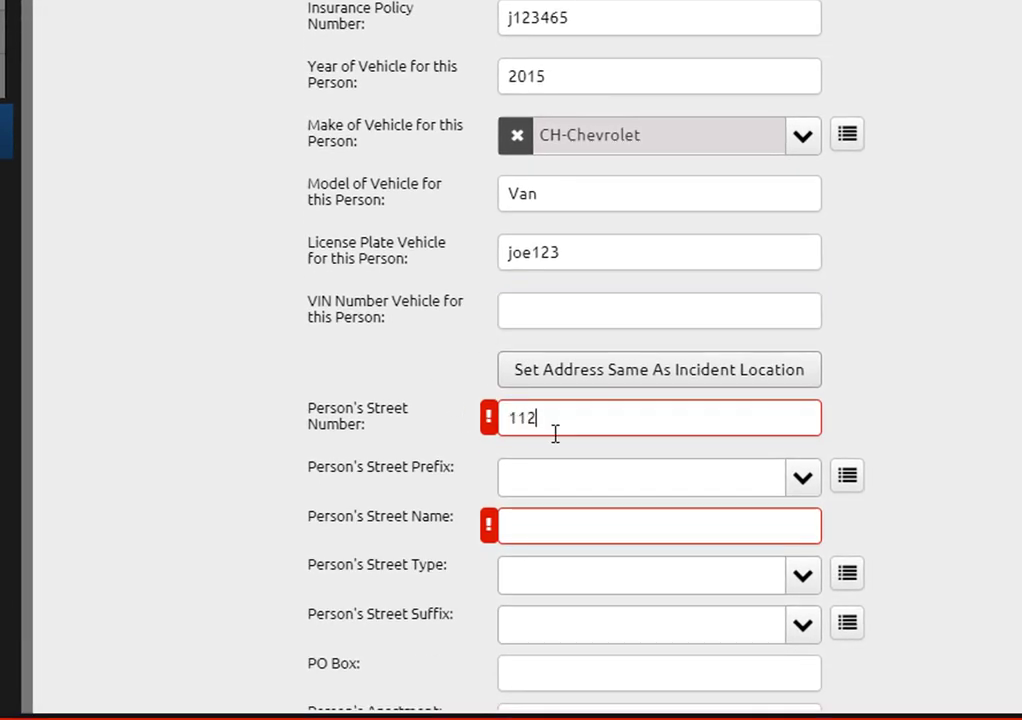
key(Tab)
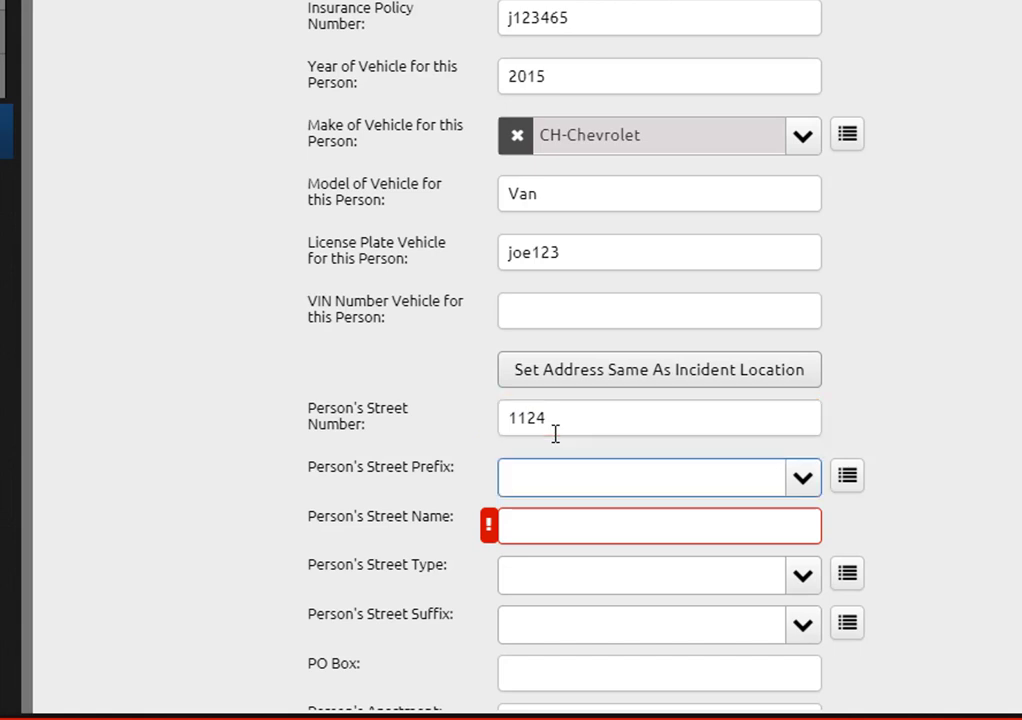
key(Tab)
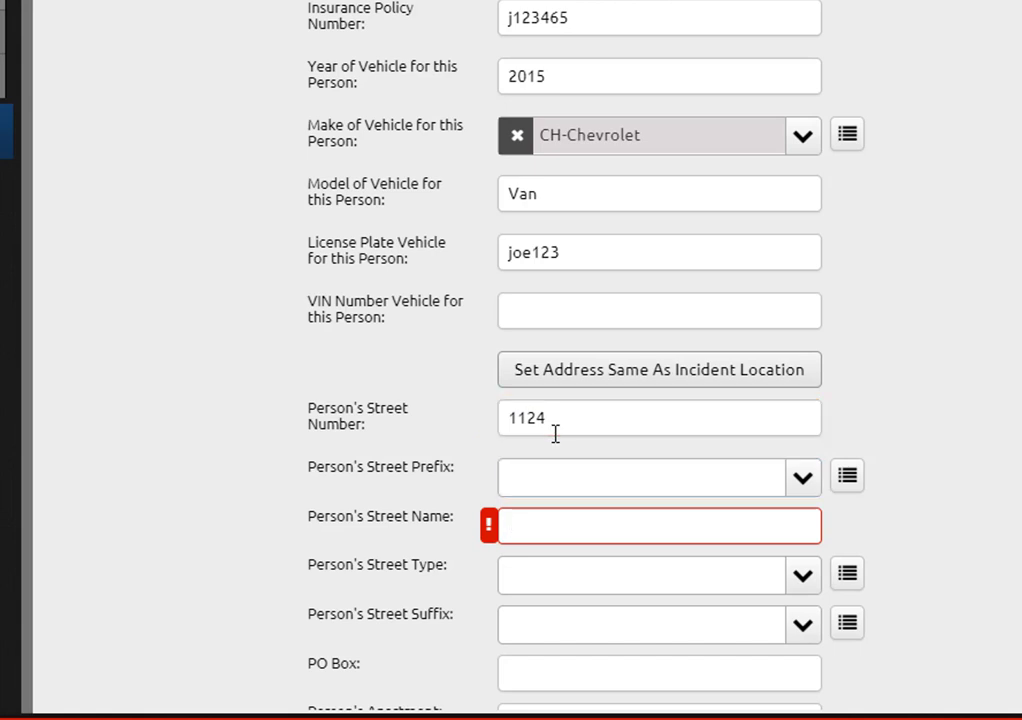
key(Tab)
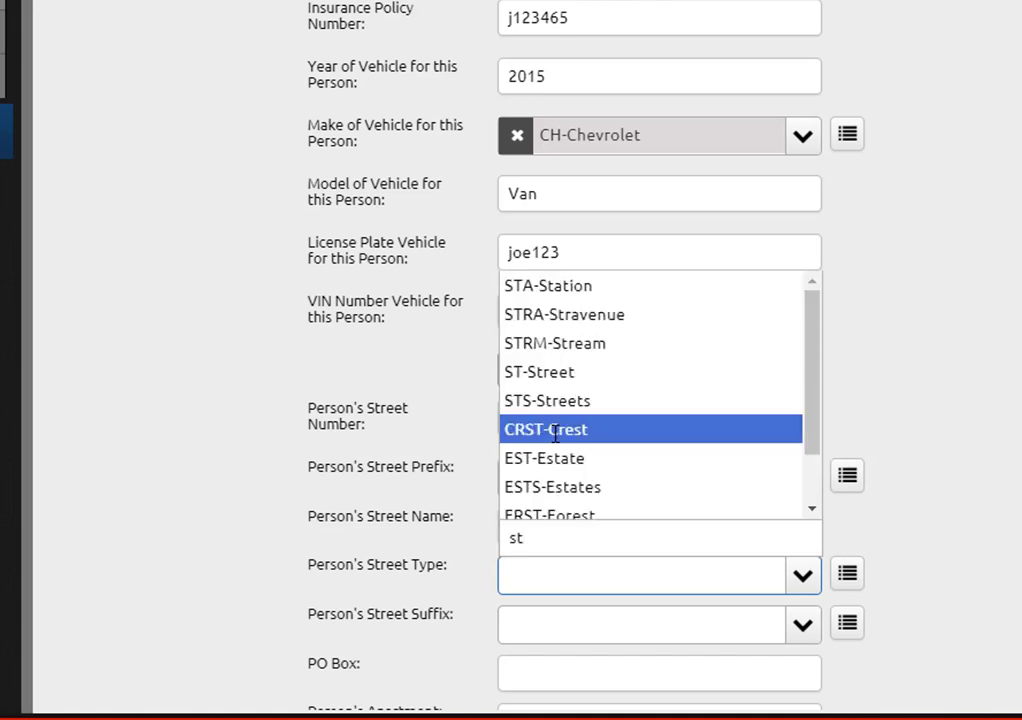
click(580, 374)
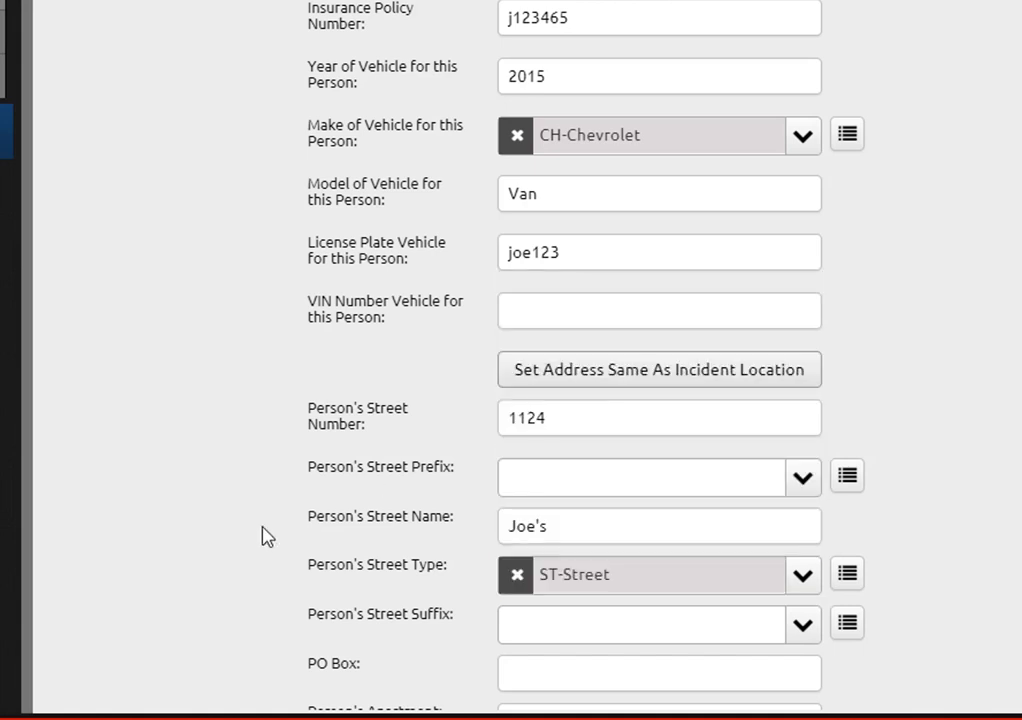
scroll(255, 577, down, 5)
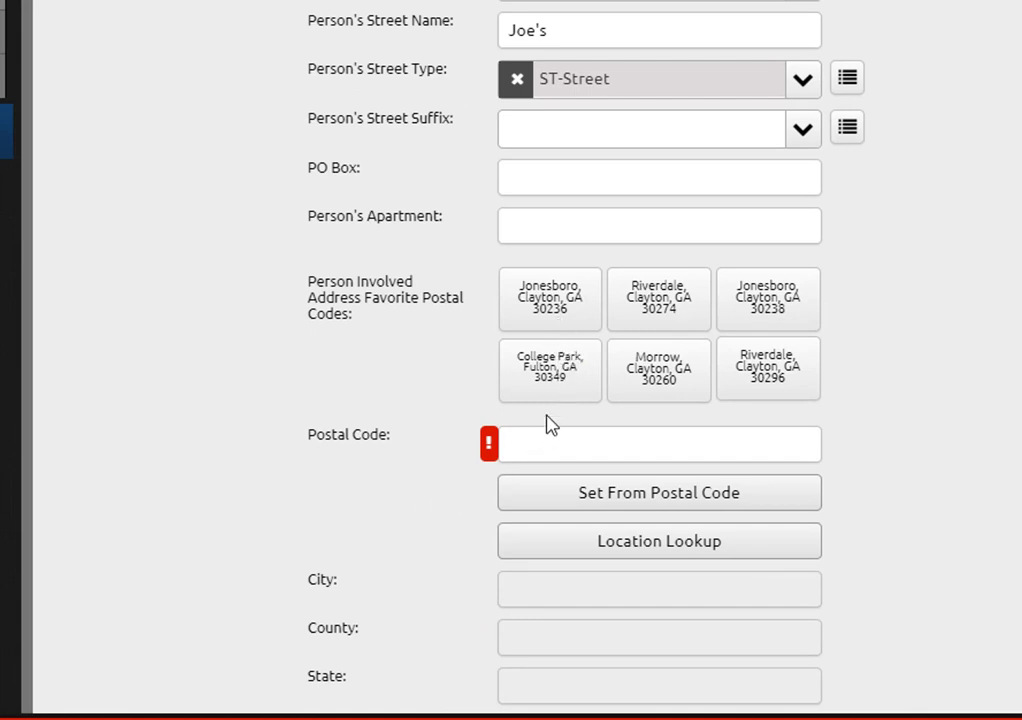
click(559, 325)
scroll(413, 534, up, 10)
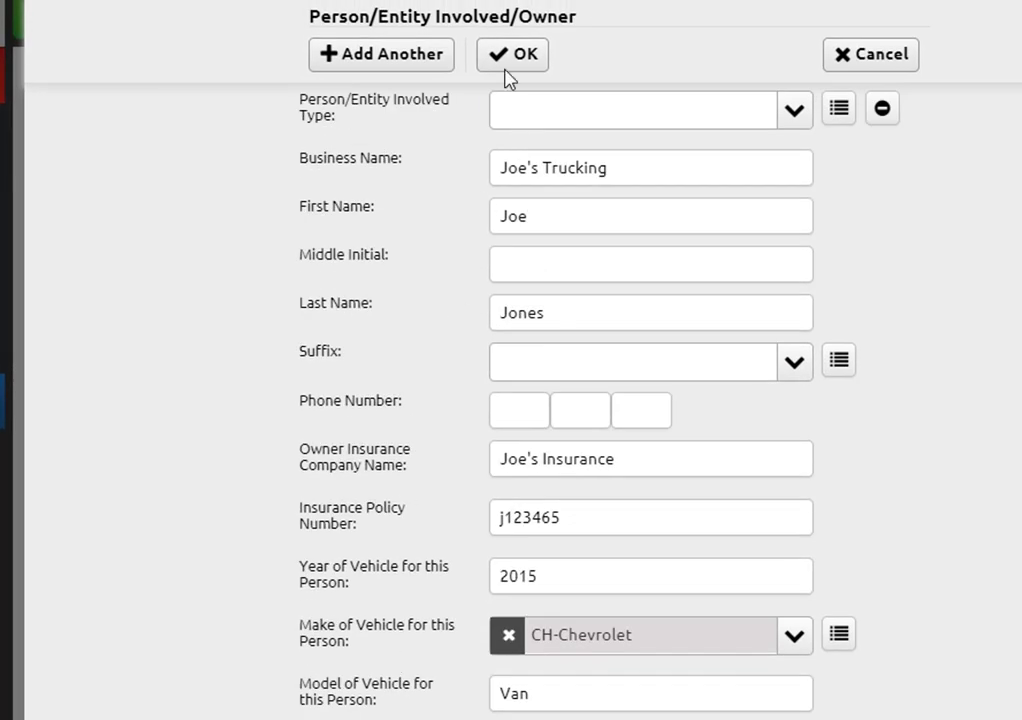
click(520, 58)
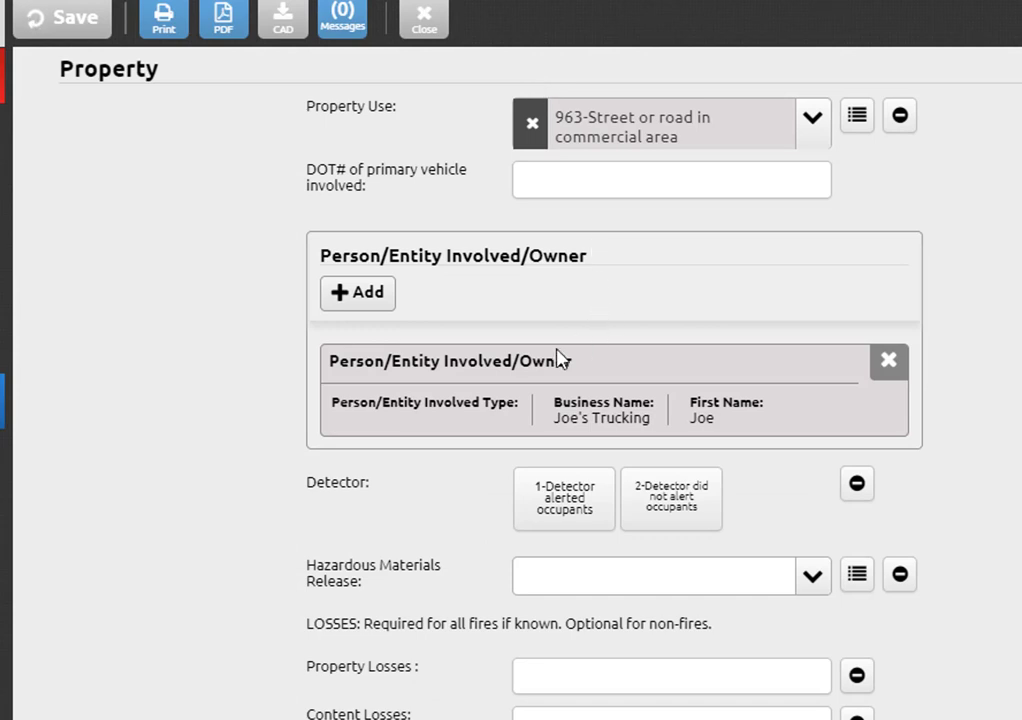
Step: Start a second owner entry with business name and the owner's first and last name
click(357, 294)
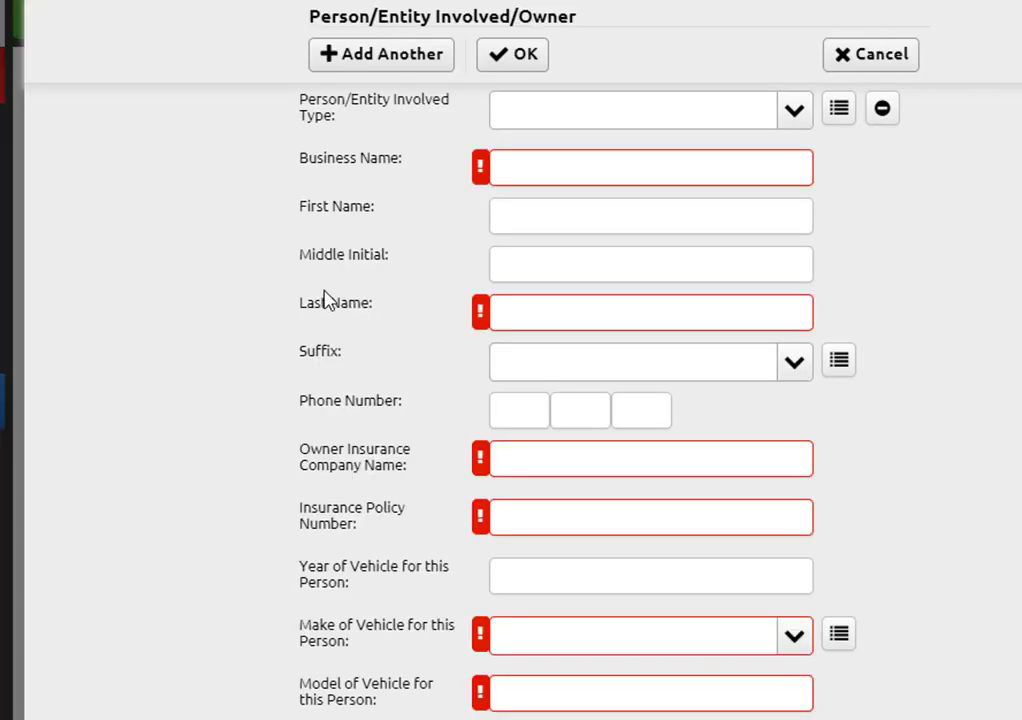
click(542, 171)
text(na)
key(Tab)
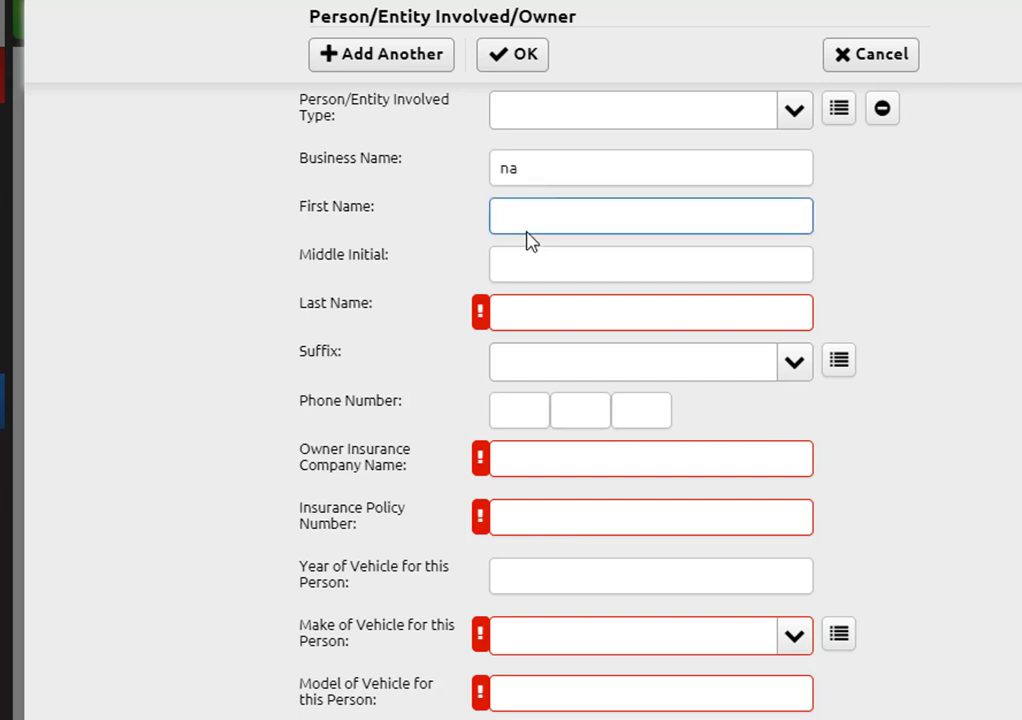
key(Tab)
key(Tab)
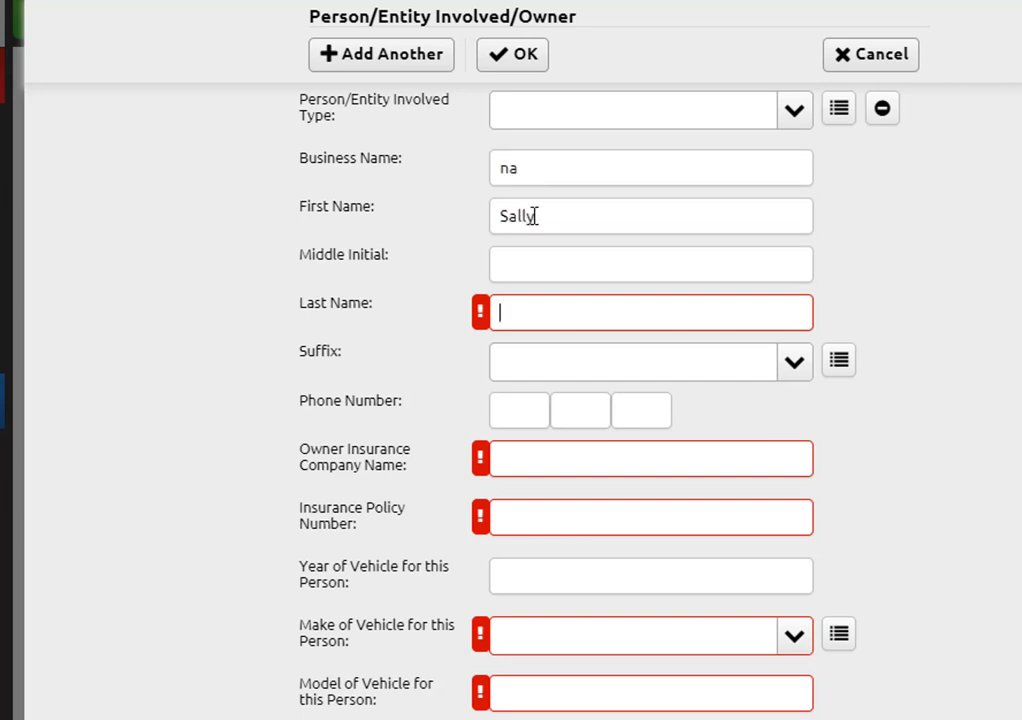
key(Tab)
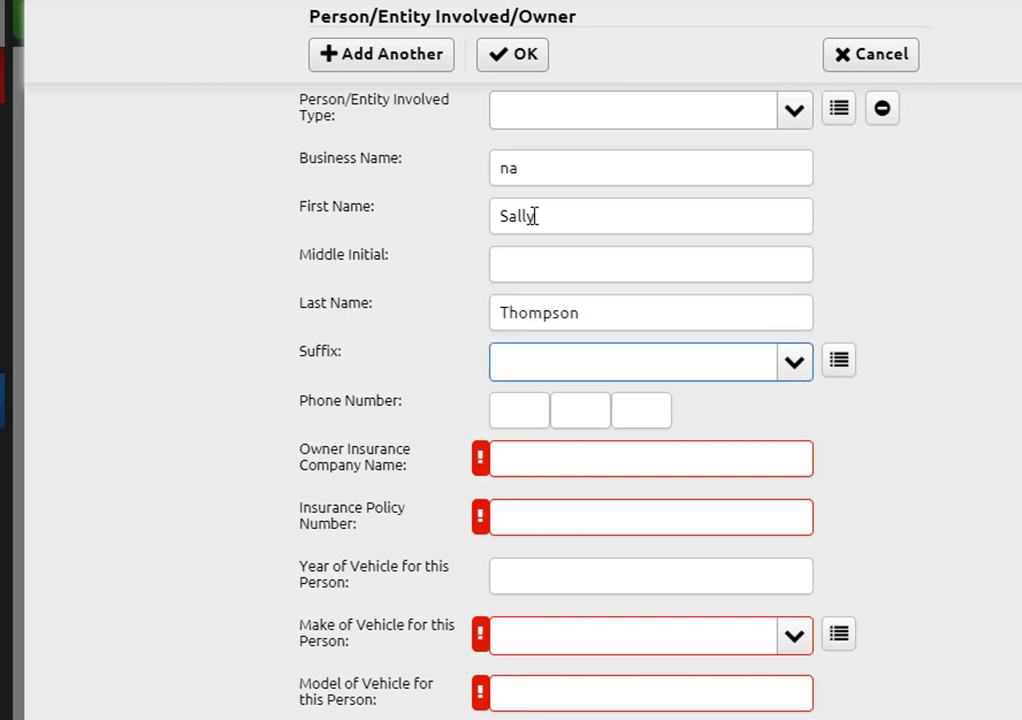
Step: Enter the second owner's insurance company, fixing its spelling, and the policy number
click(517, 459)
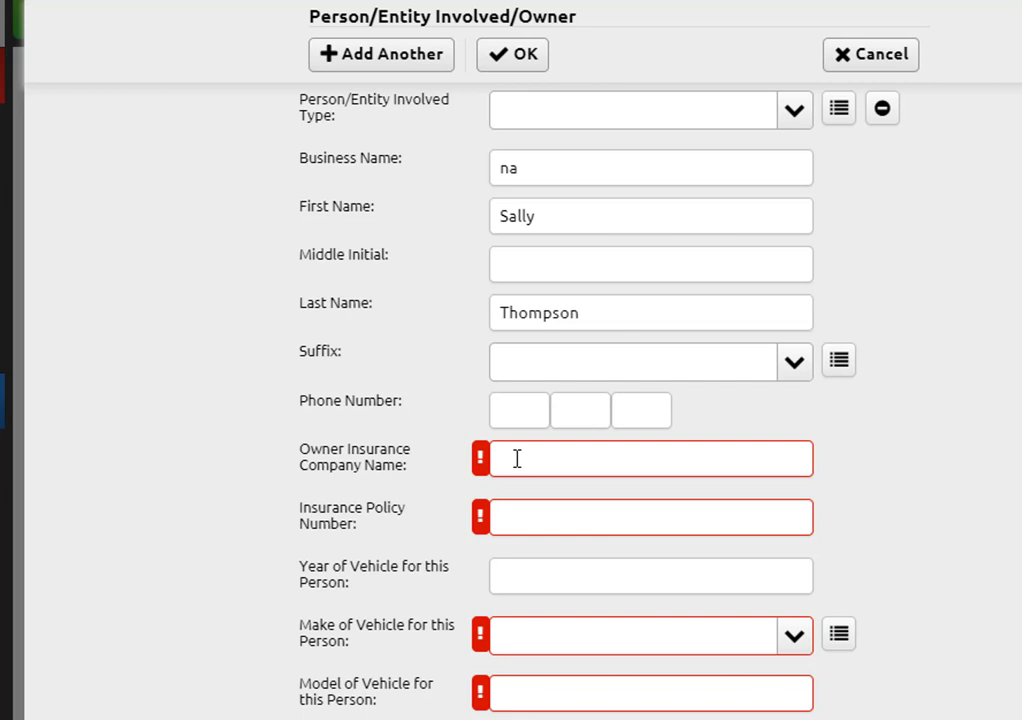
text(Salley Insurann)
key(BackSpace)
text(ce)
right_click(517, 459)
click(580, 486)
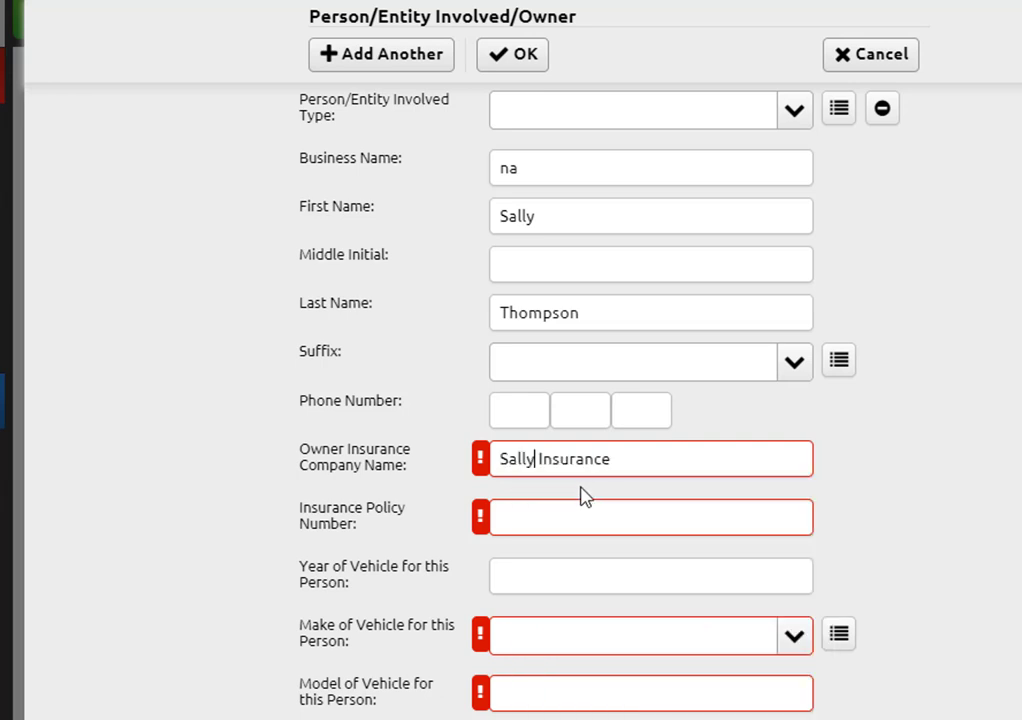
click(538, 518)
text(ssds13245)
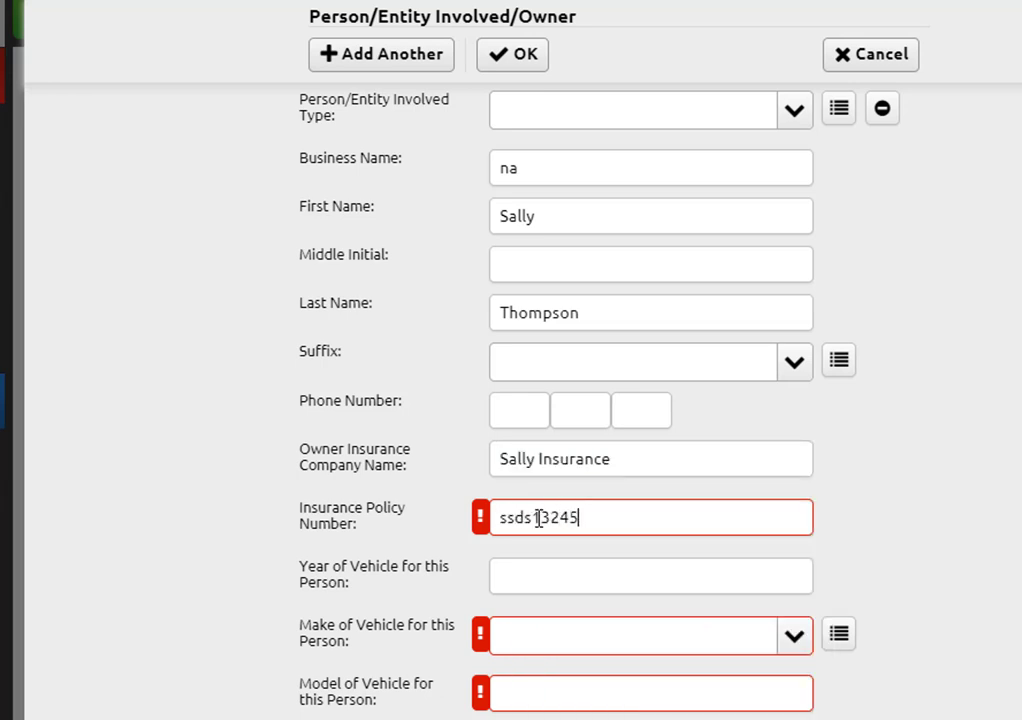
Step: Add the 2017 LE-Lexus modelx vehicle with its license plate and VIN
click(547, 581)
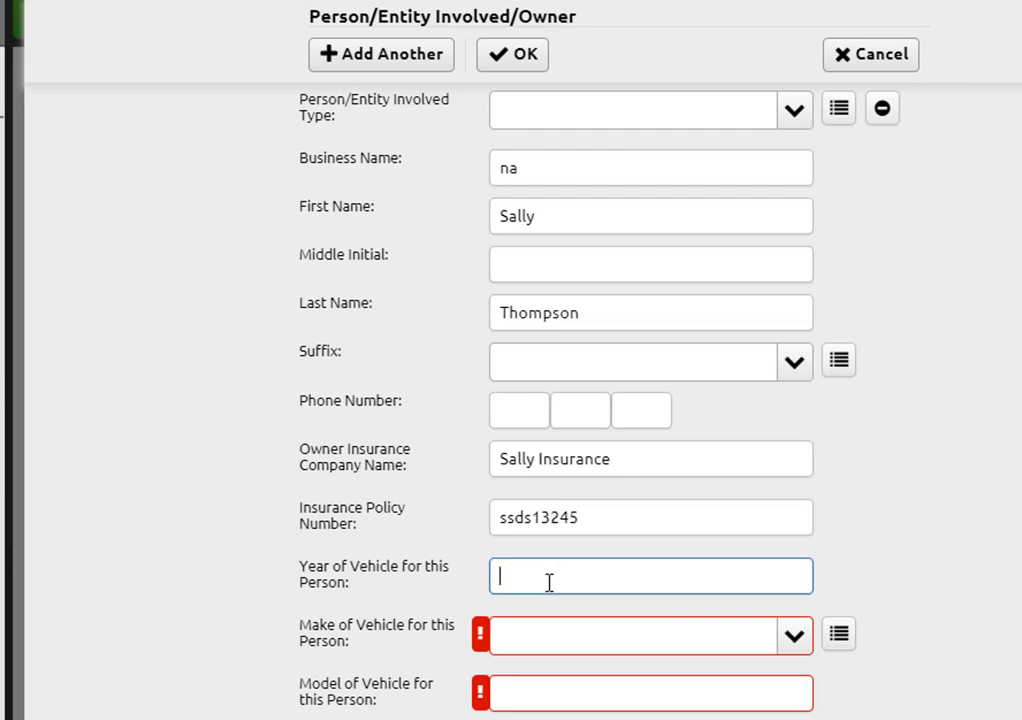
text(2017)
key(Tab)
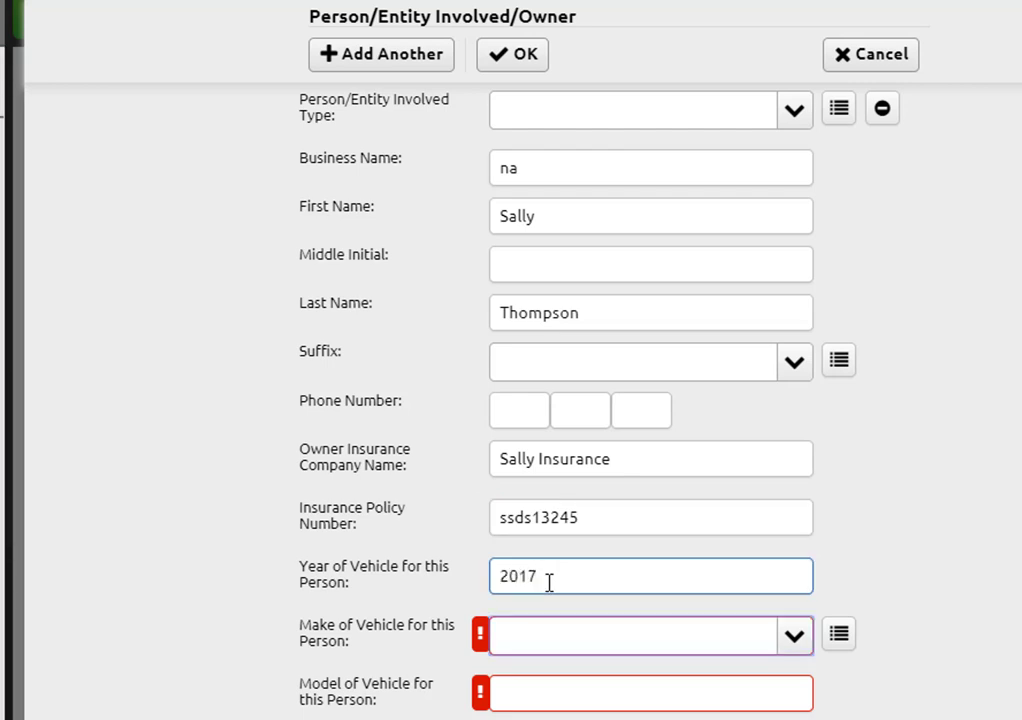
click(549, 639)
text(le)
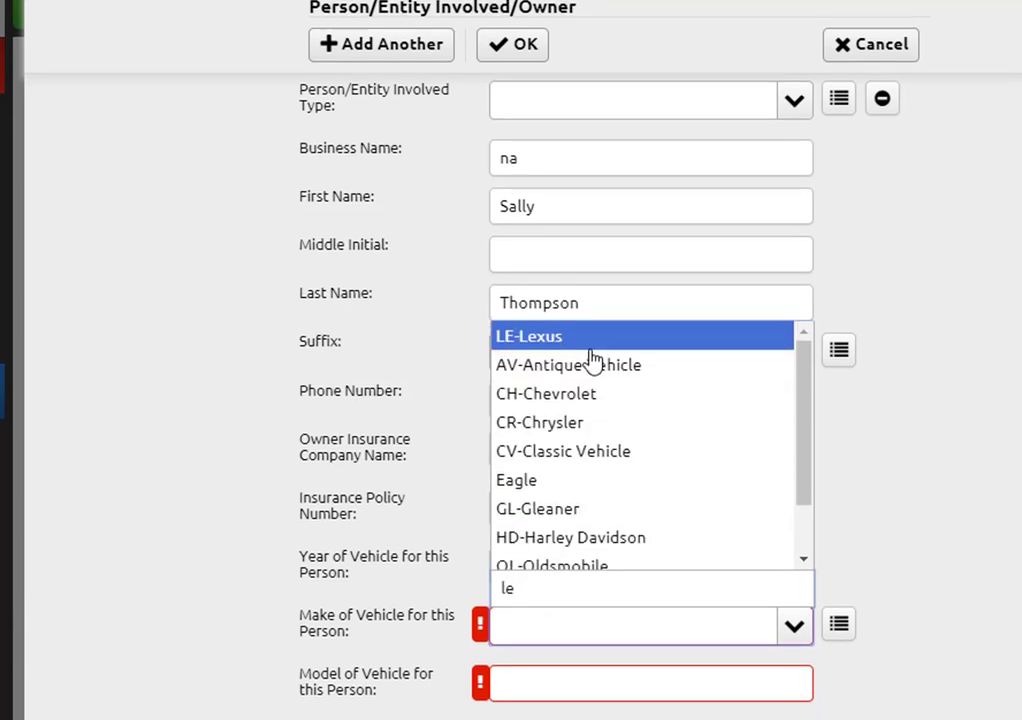
click(585, 346)
scroll(589, 171, down, 3)
click(534, 419)
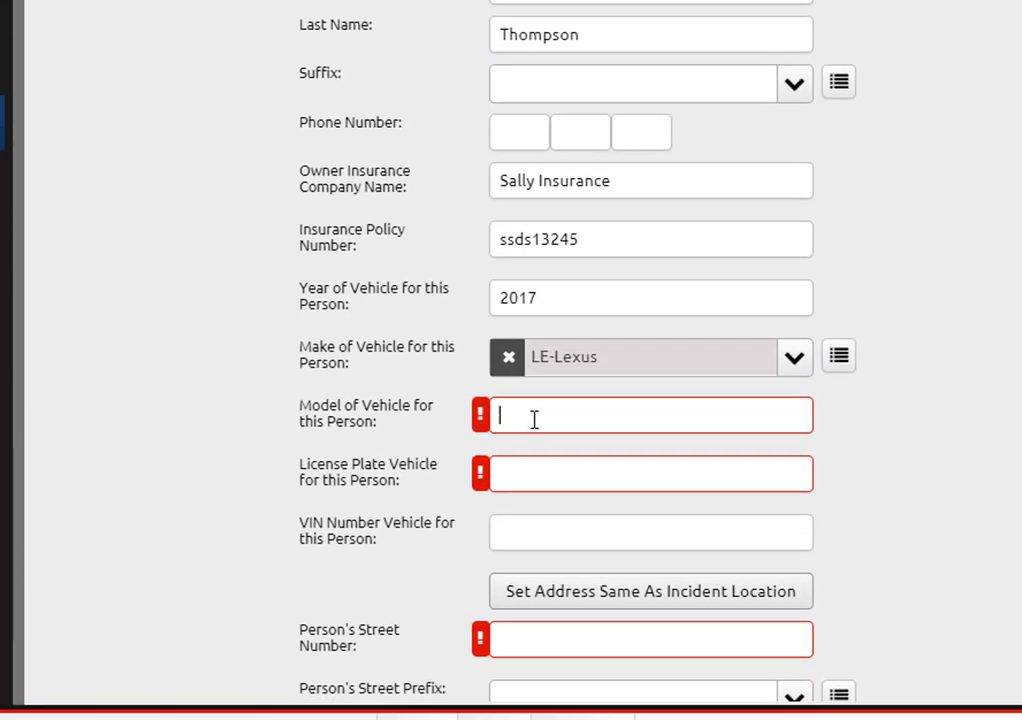
text(modelx)
click(517, 480)
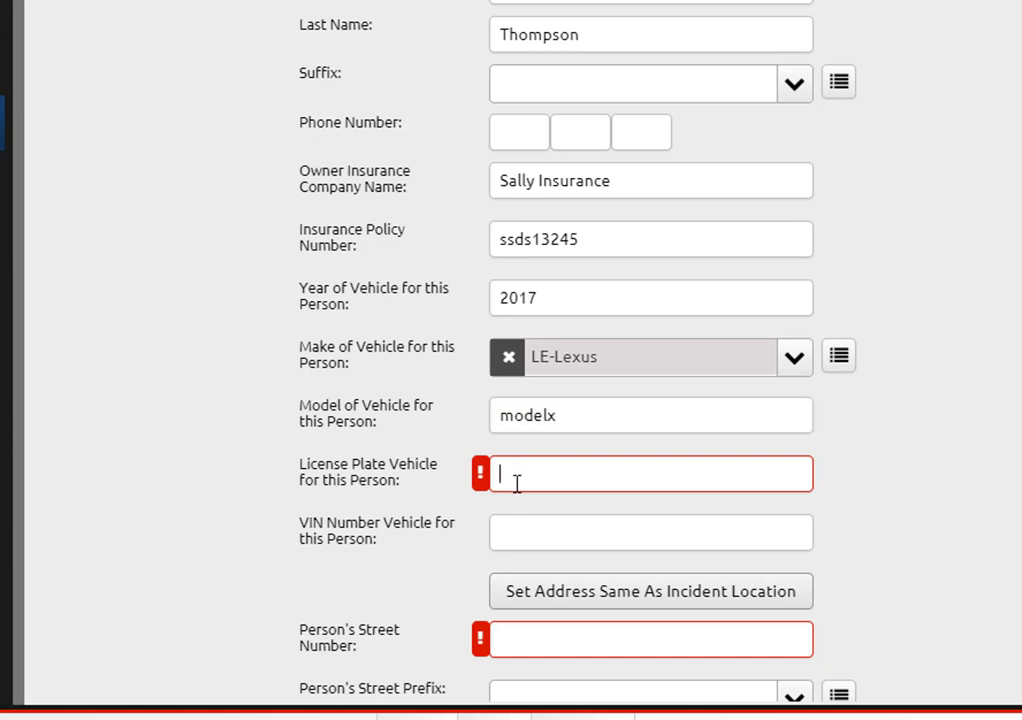
text(lic123s)
click(517, 533)
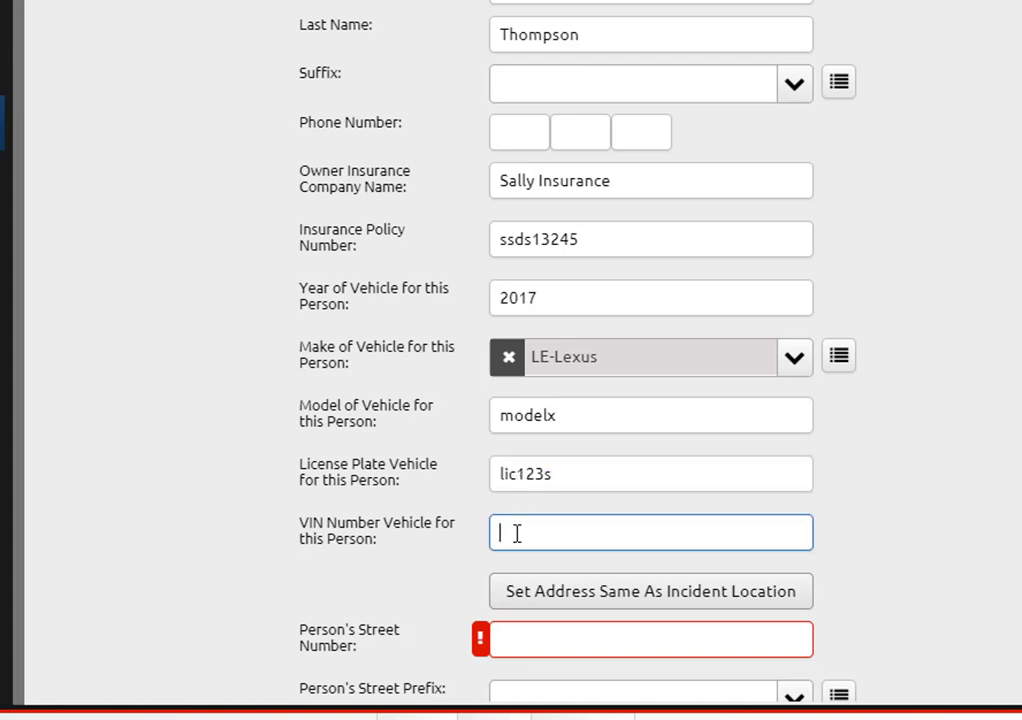
text(vin1234)
key(Tab)
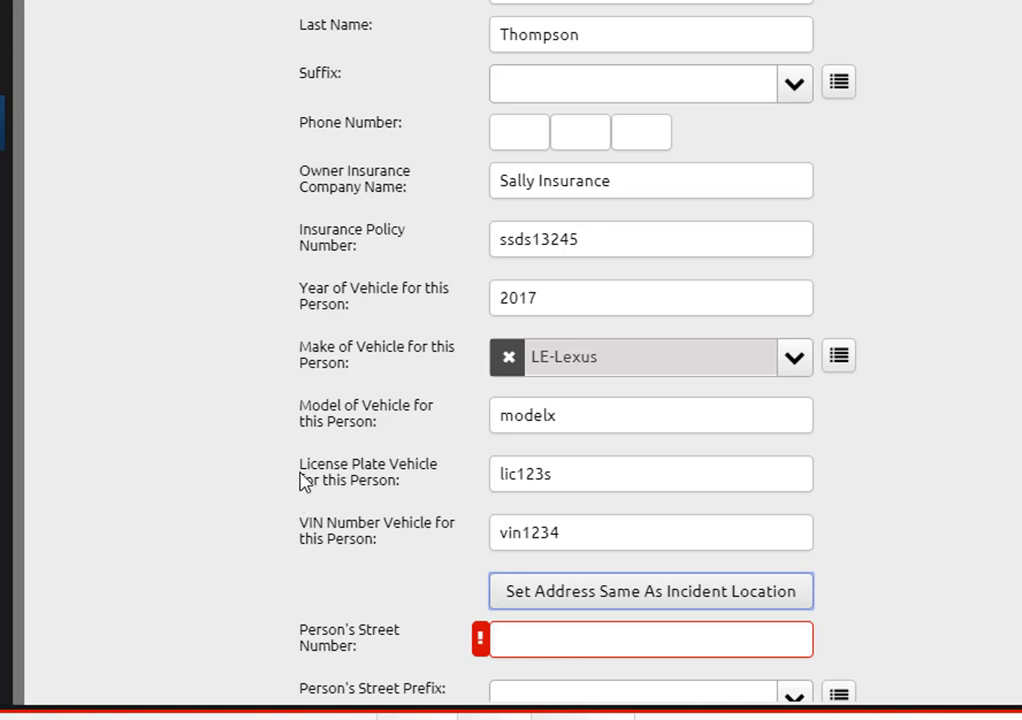
scroll(303, 479, down, 5)
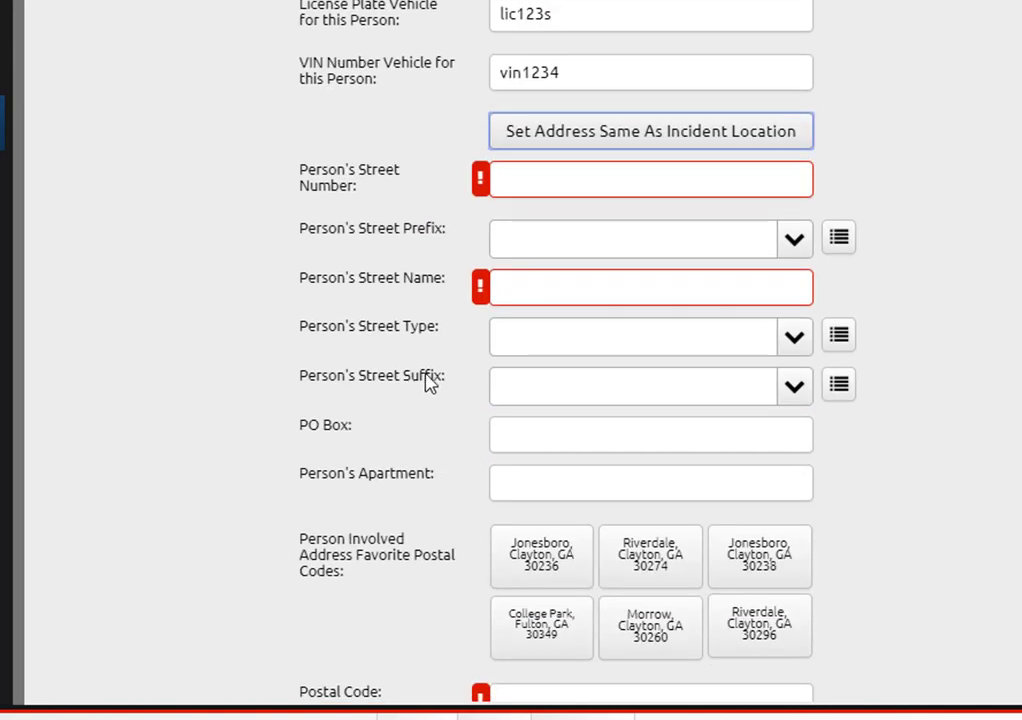
Step: Enter the second owner's street as 555 Sally with street type DR-Drive
click(536, 187)
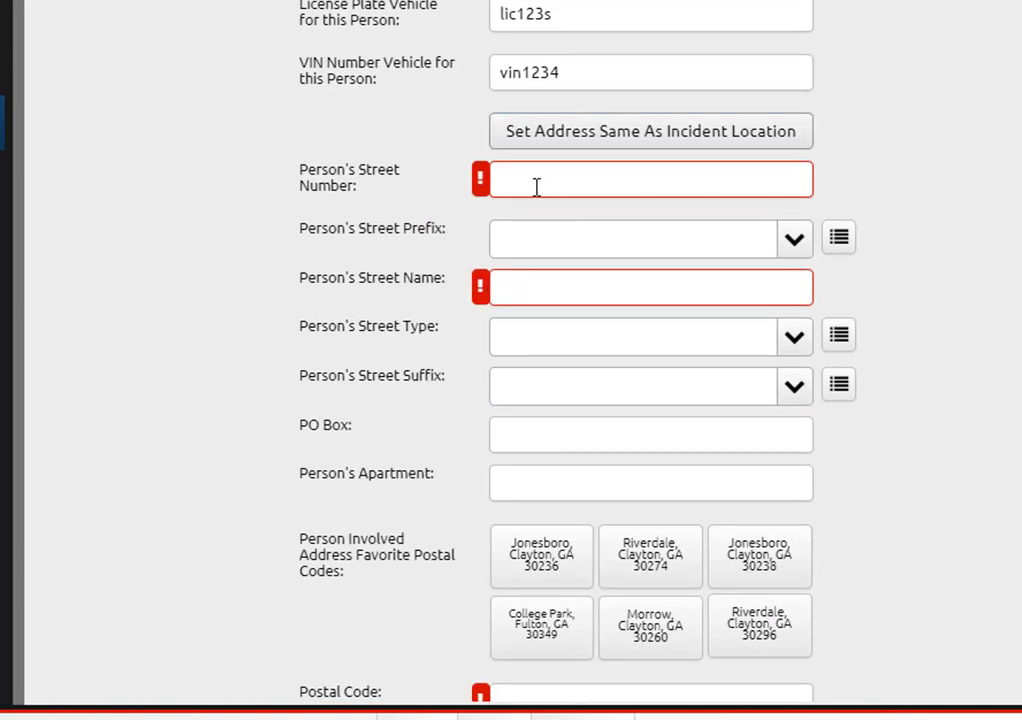
text(555)
key(Tab)
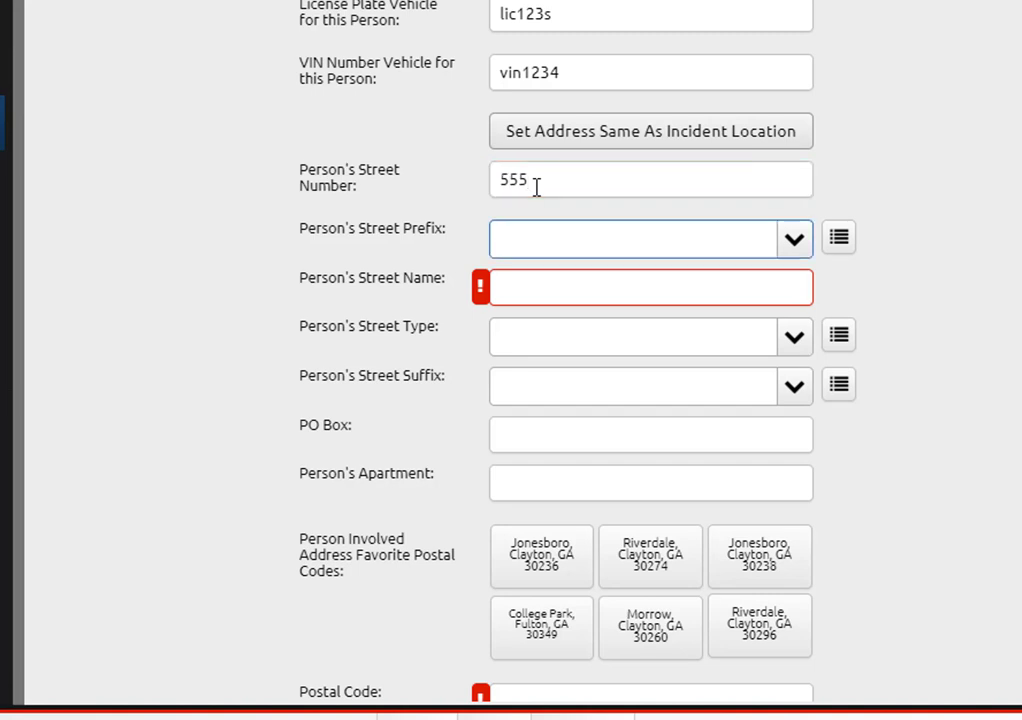
key(Tab)
text(Sally S)
key(BackSpace)
key(BackSpace)
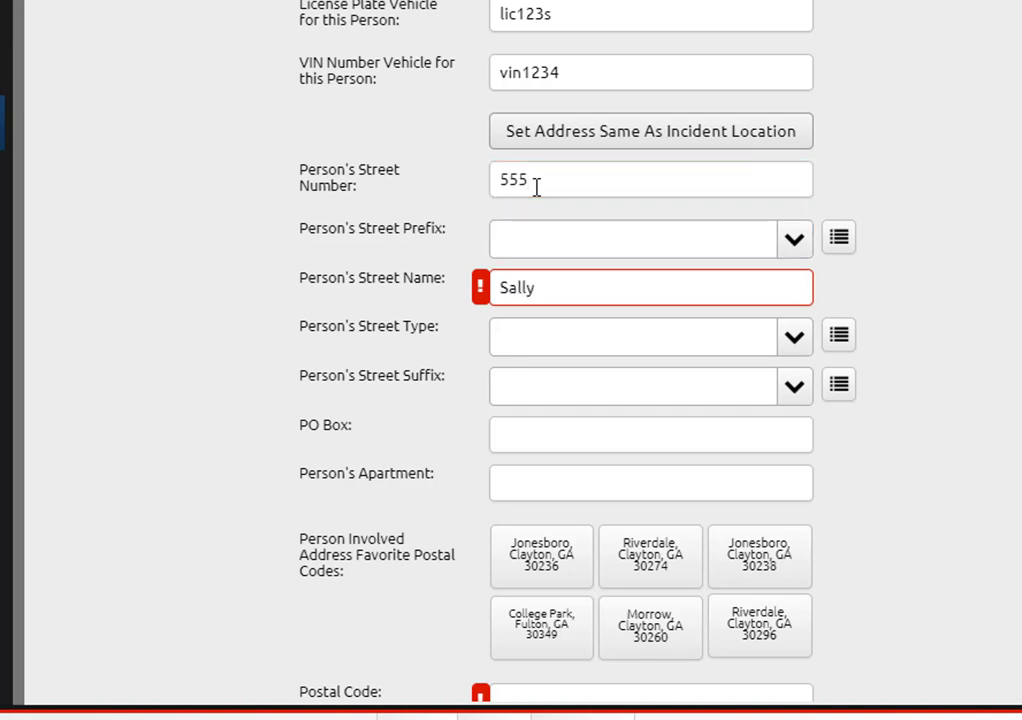
key(Tab)
text(st)
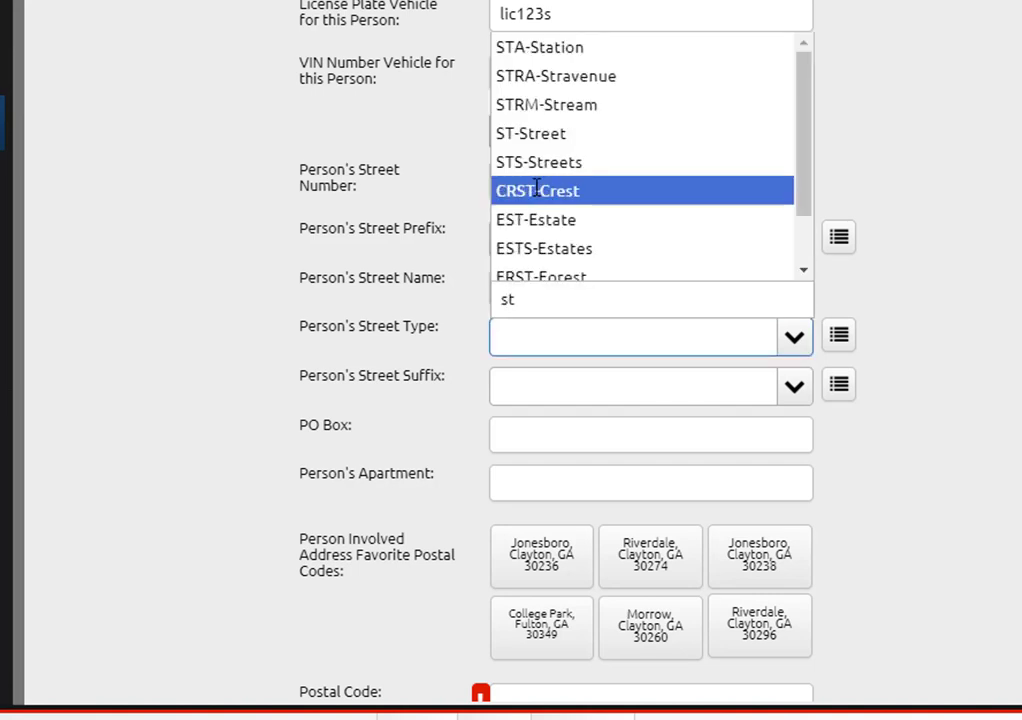
key(BackSpace)
key(BackSpace)
text(dr)
click(550, 252)
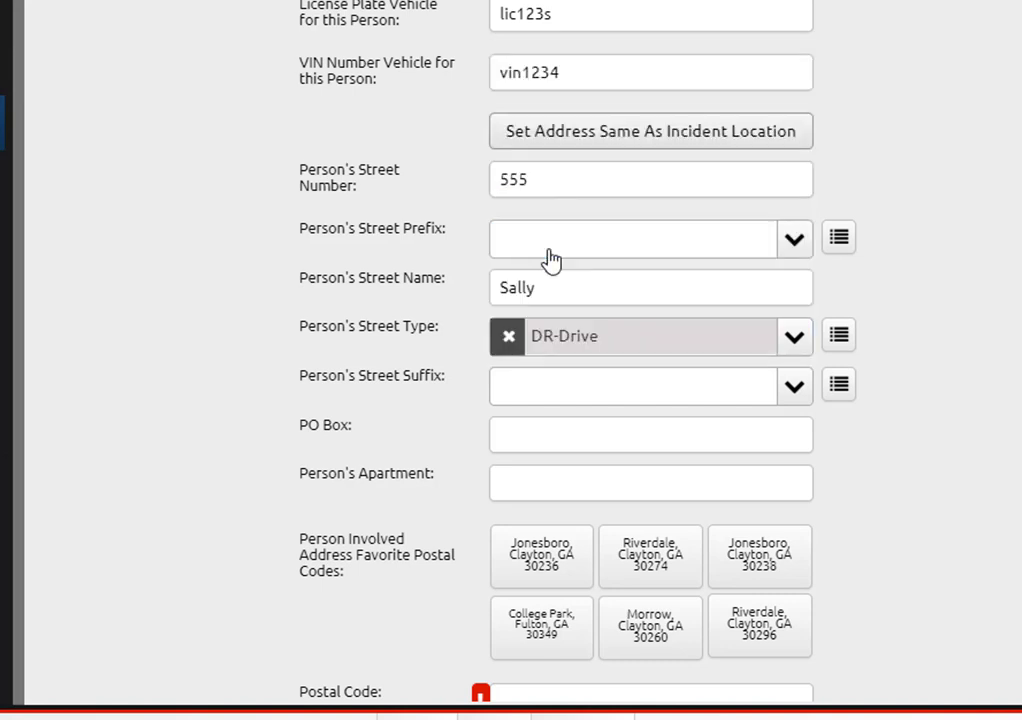
Step: Enter postal code 90210 to auto-fill Beverly Hills, Los Angeles, CA
click(592, 481)
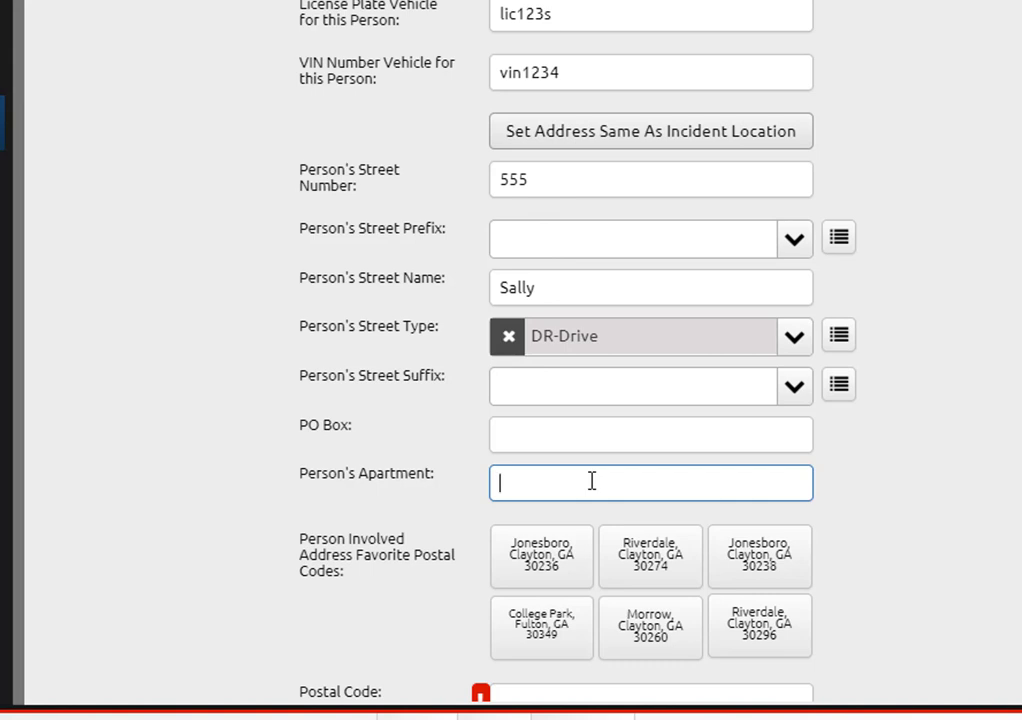
scroll(591, 480, down, 2)
click(550, 470)
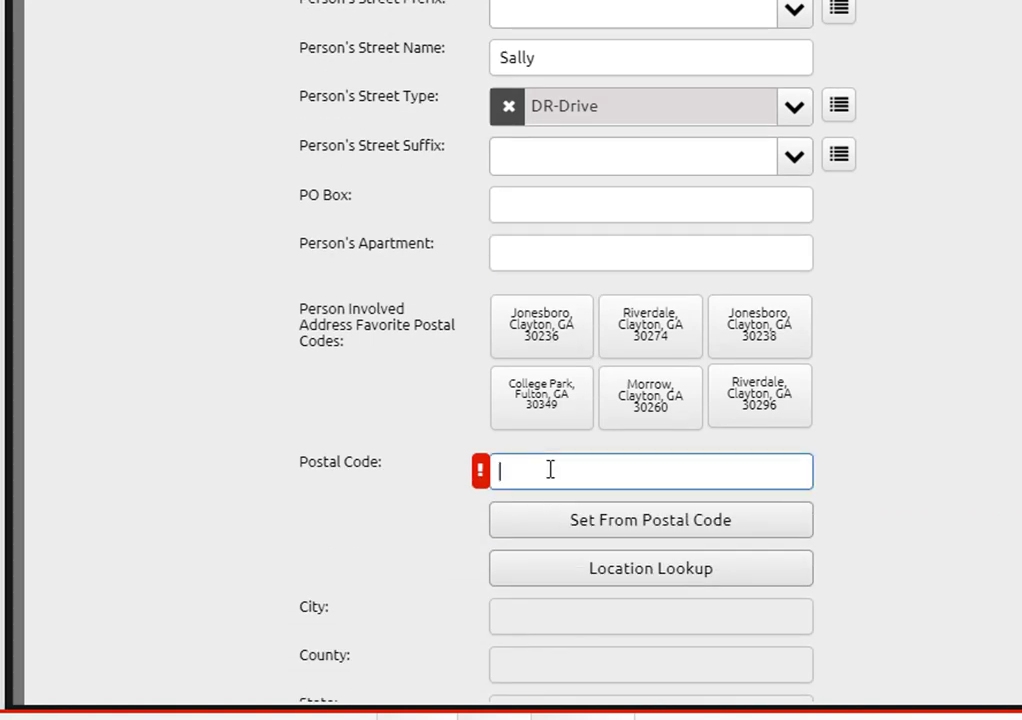
text(90210)
click(663, 526)
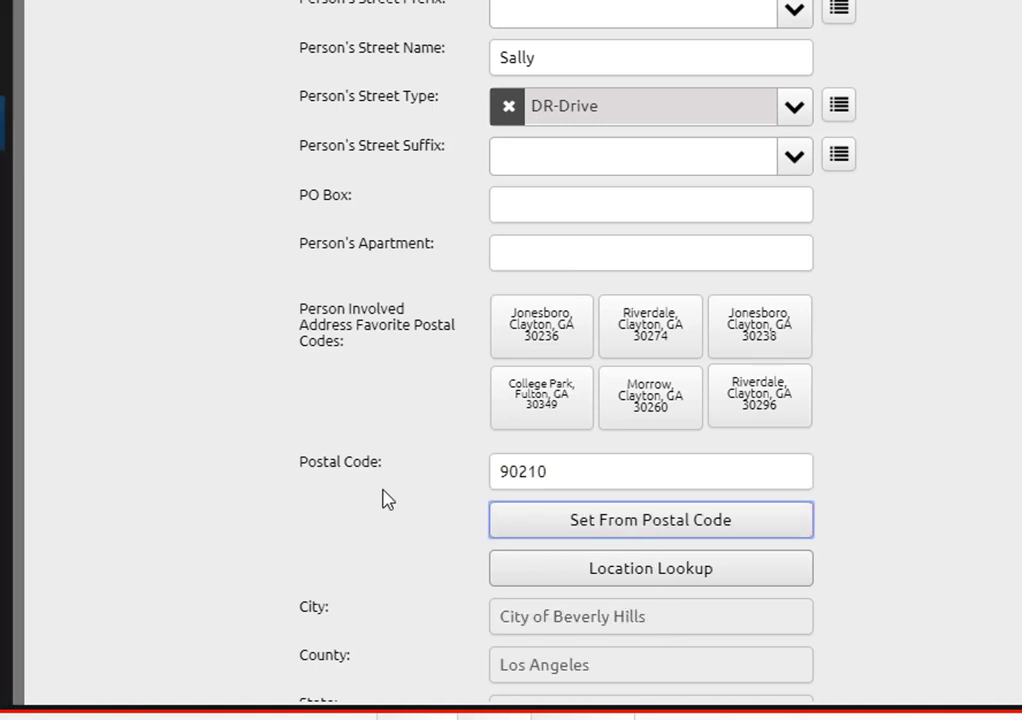
scroll(388, 500, down, 1)
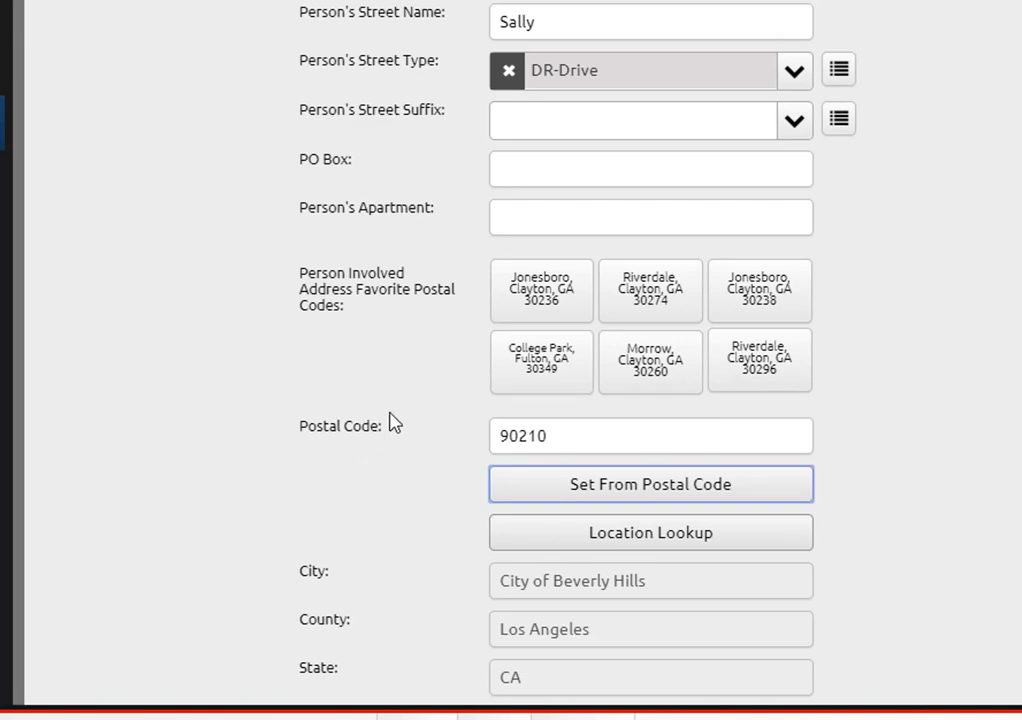
scroll(393, 422, up, 10)
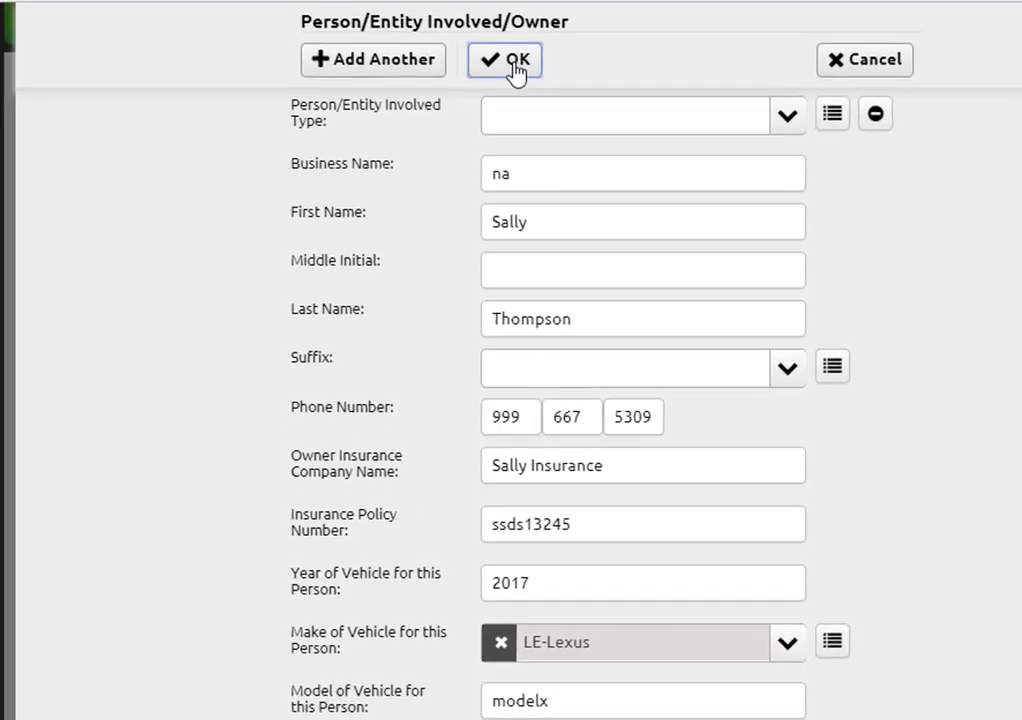
Step: Save the second owner, record DOT# abc1234 for the primary vehicle, and advance to Summary
click(516, 62)
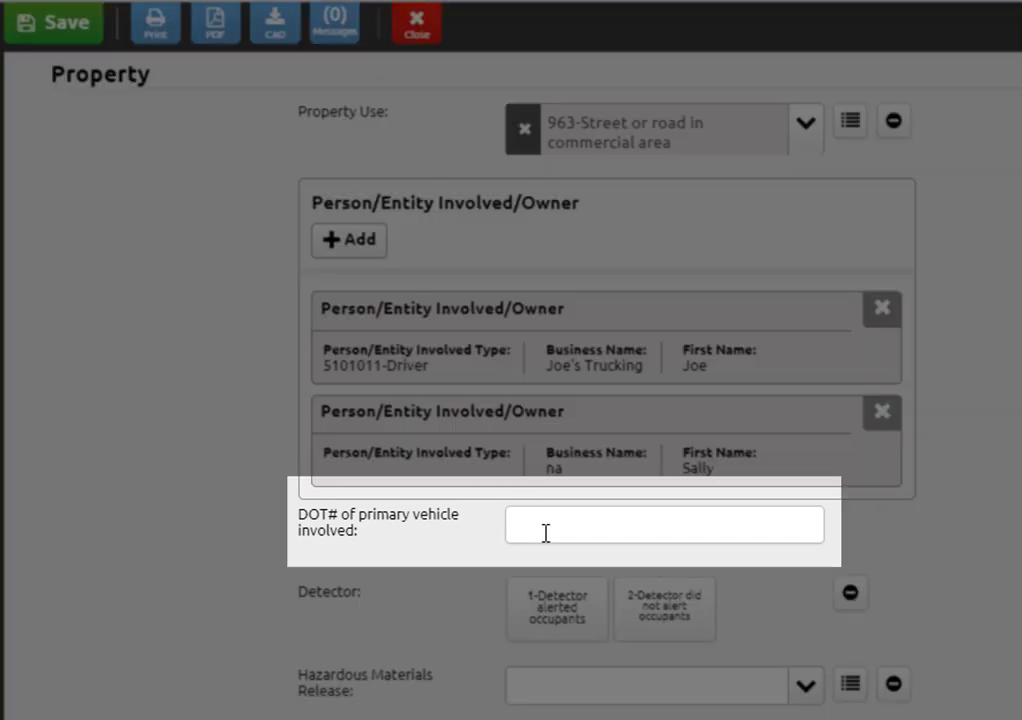
click(546, 532)
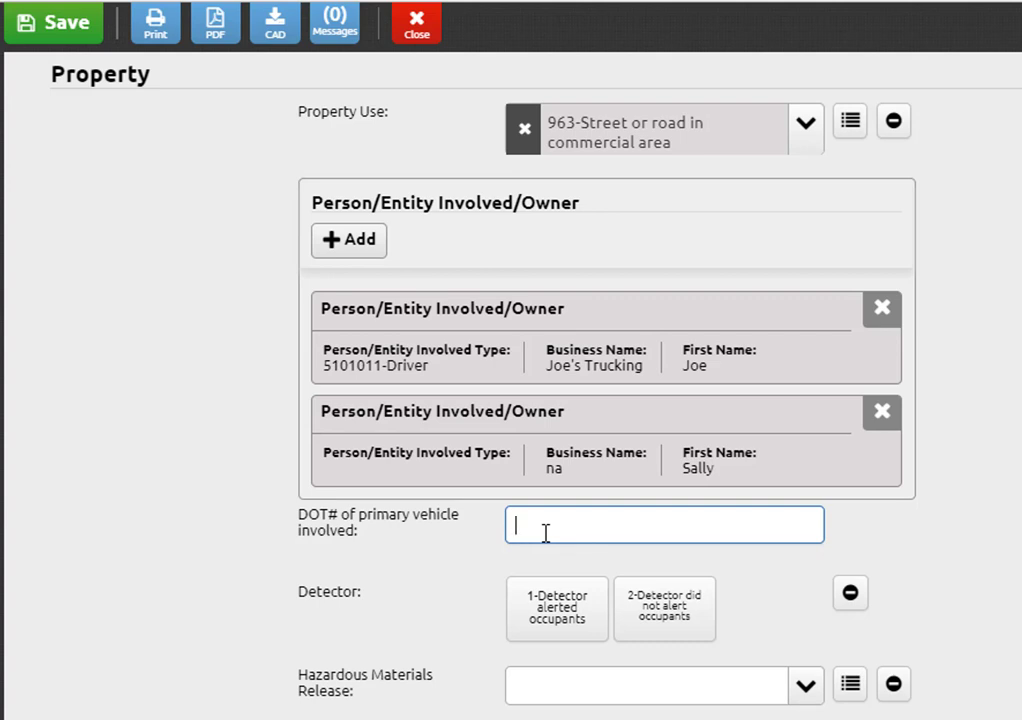
text(abc1234)
scroll(617, 562, down, 2)
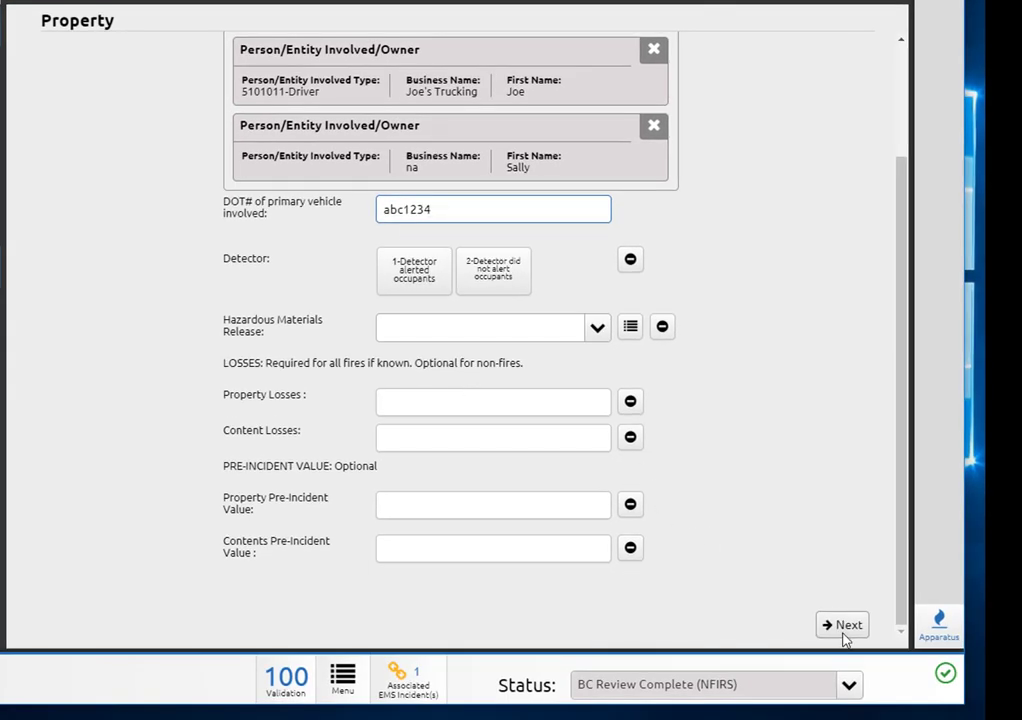
click(846, 630)
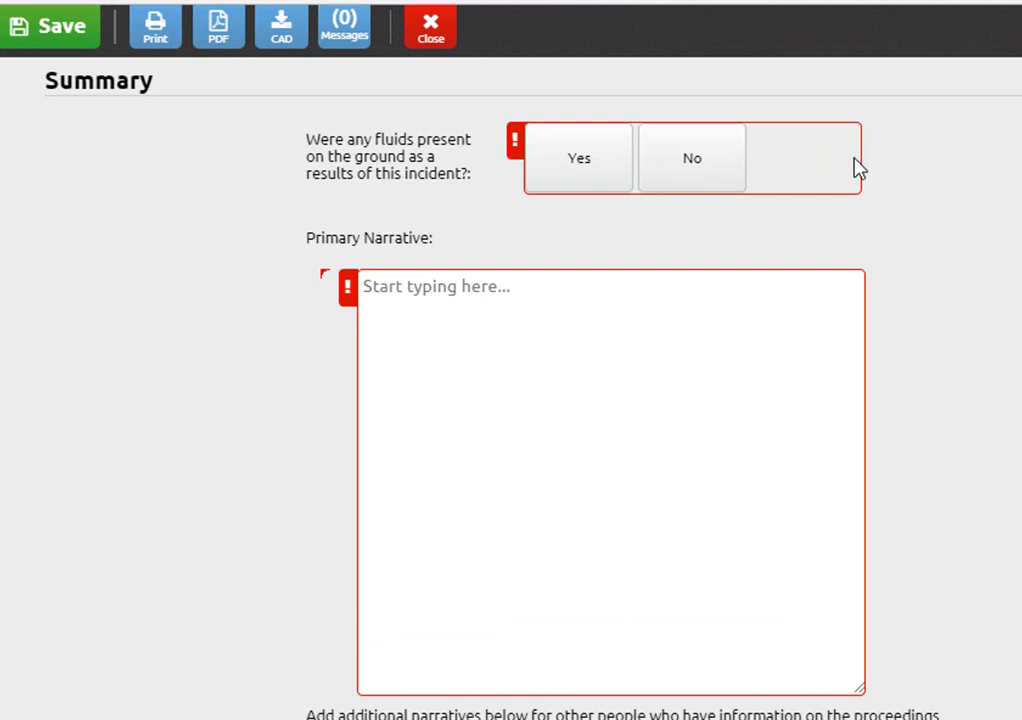
Step: Answer Yes to fluids, narrate 'Eng12 on scene... found fluids and applied absorbent.', and confirm documentation
click(552, 181)
click(456, 358)
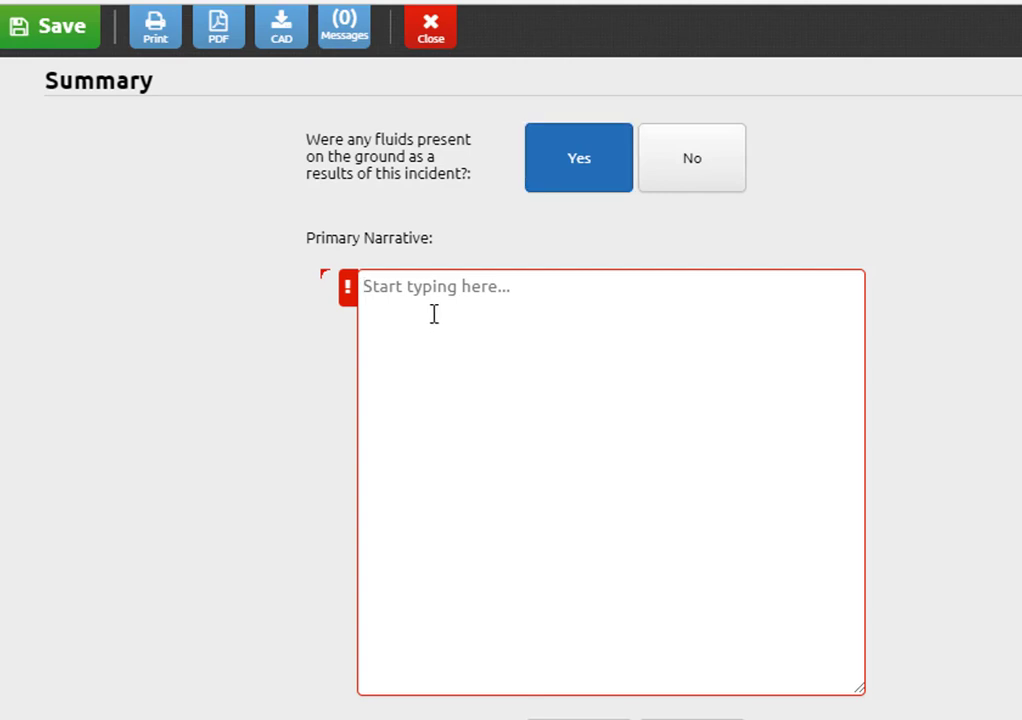
text(Eng12 Onc)
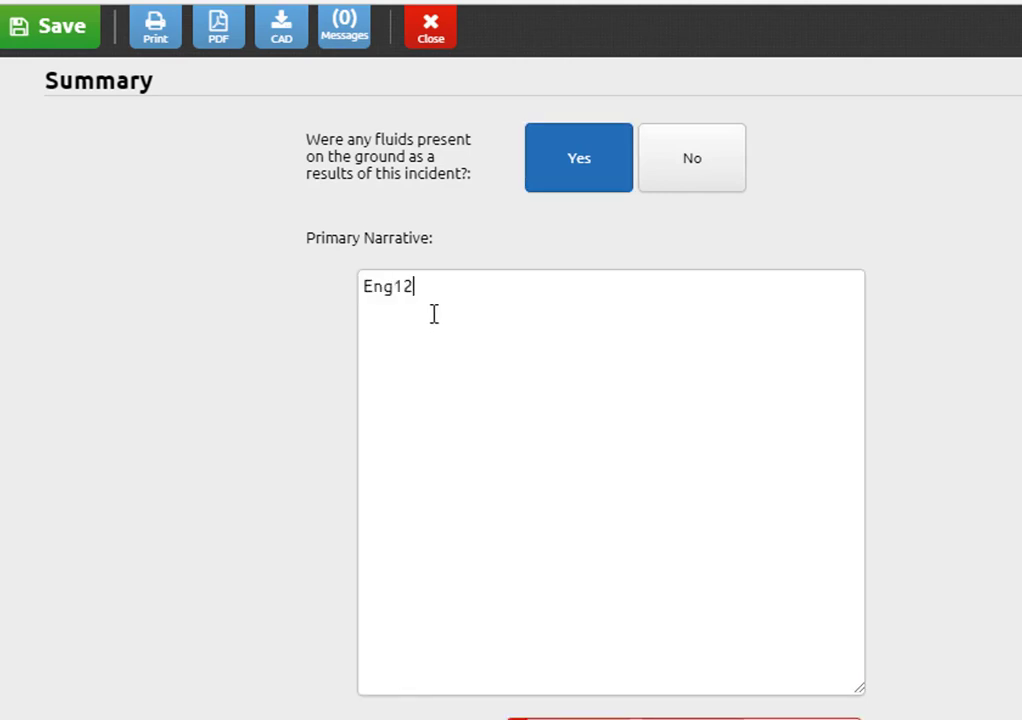
key(BackSpace)
key(BackSpace)
key(BackSpace)
text(on scene... f)
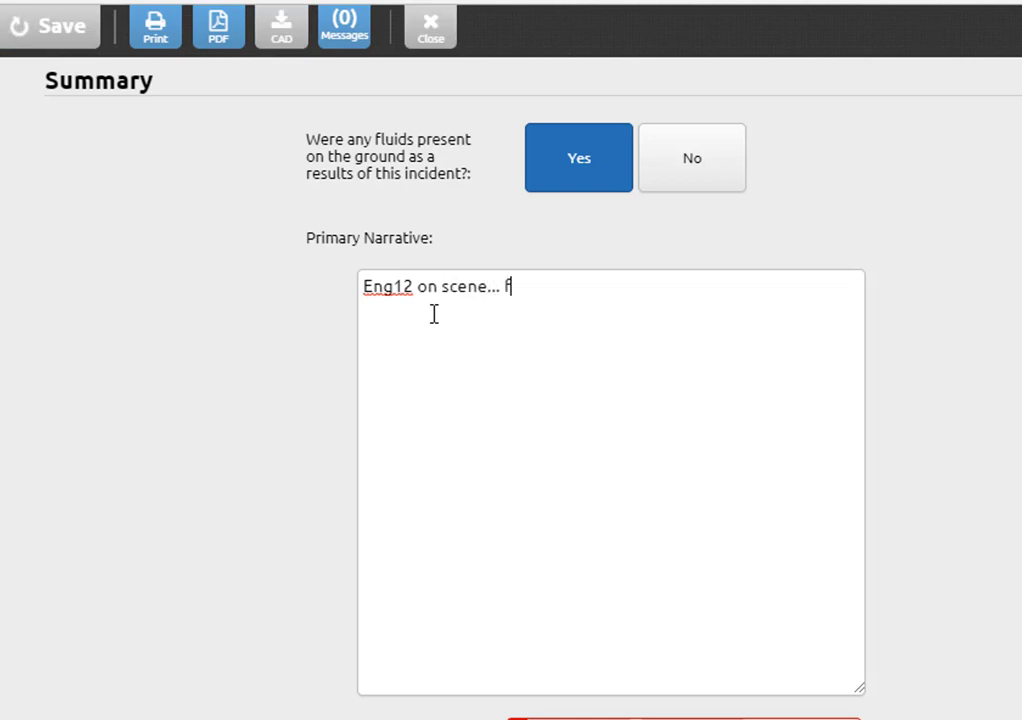
text(ound fluids and )
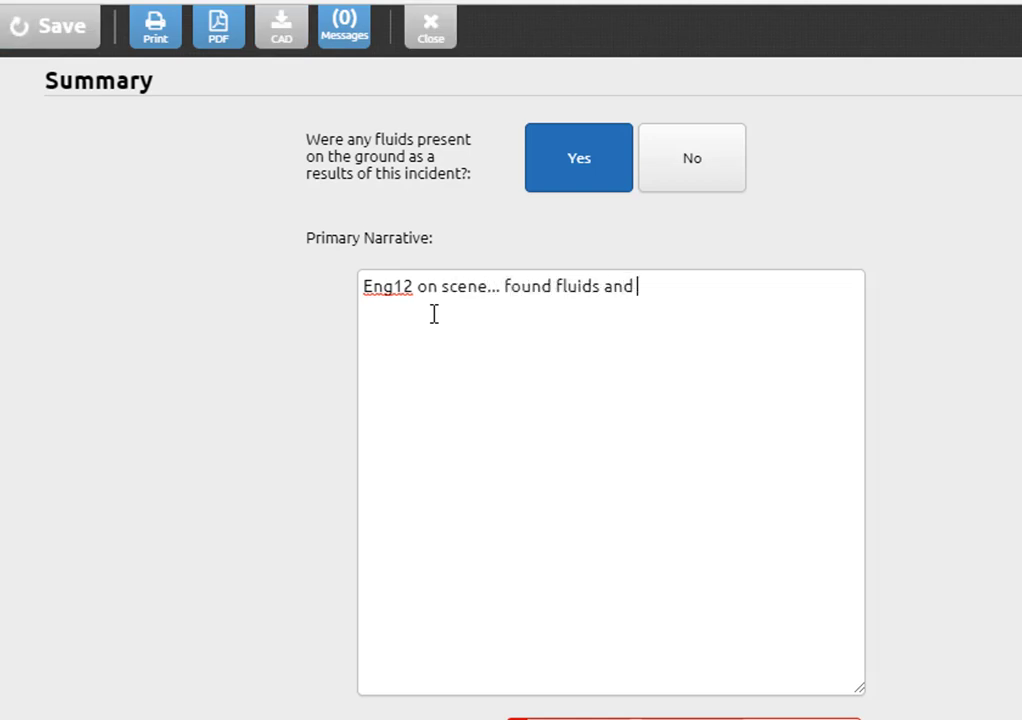
text(applied abos)
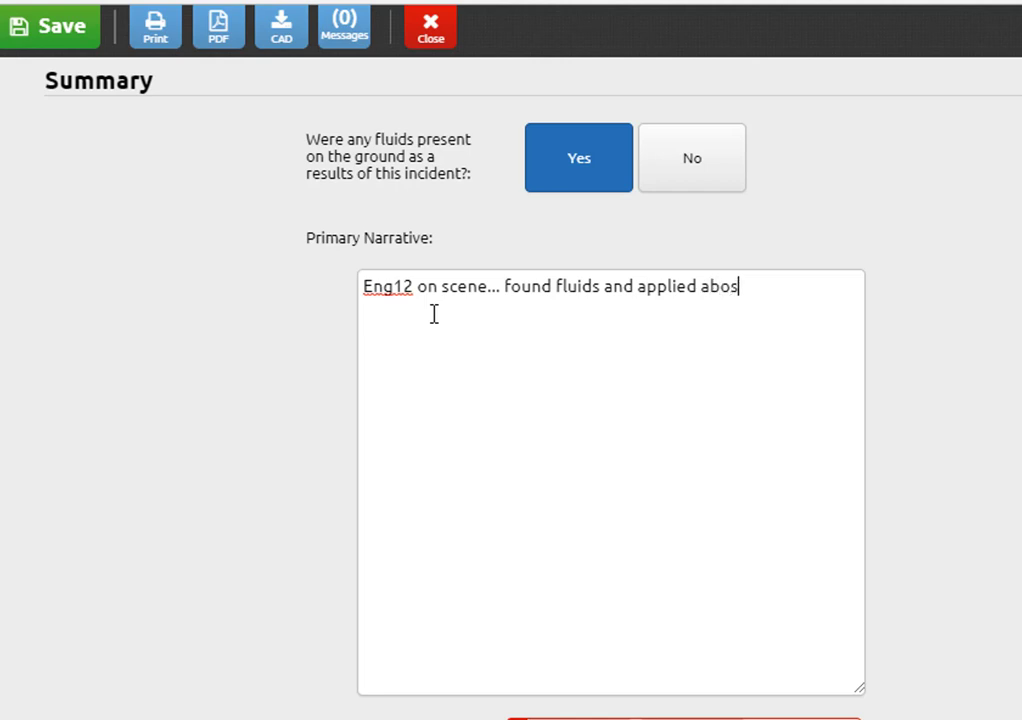
text(rbant.)
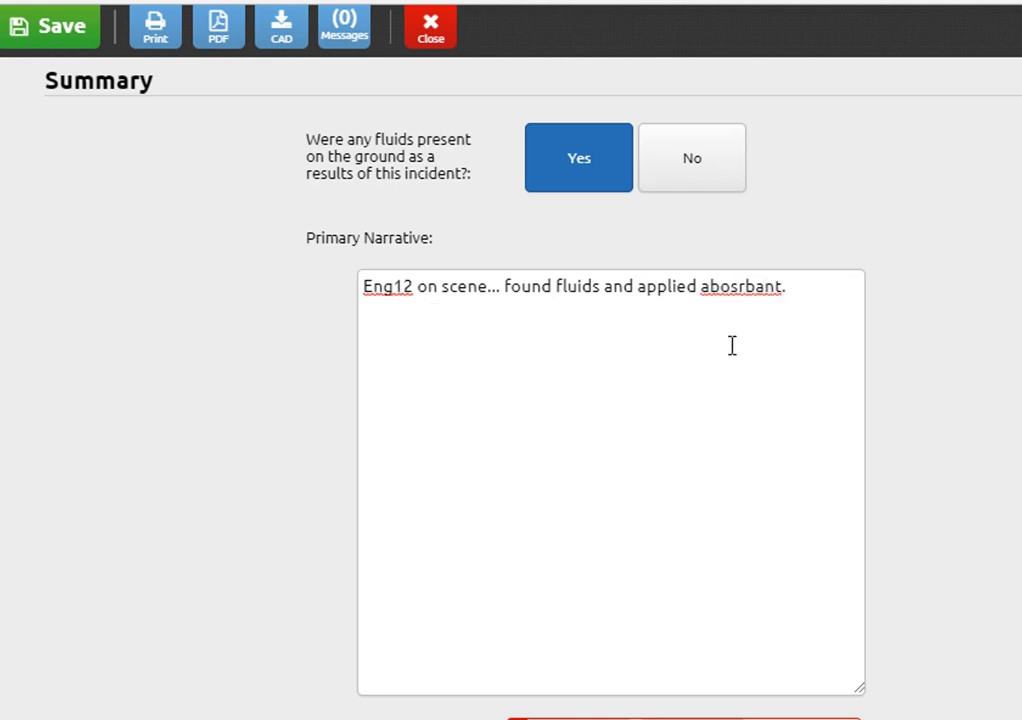
right_click(739, 287)
click(771, 309)
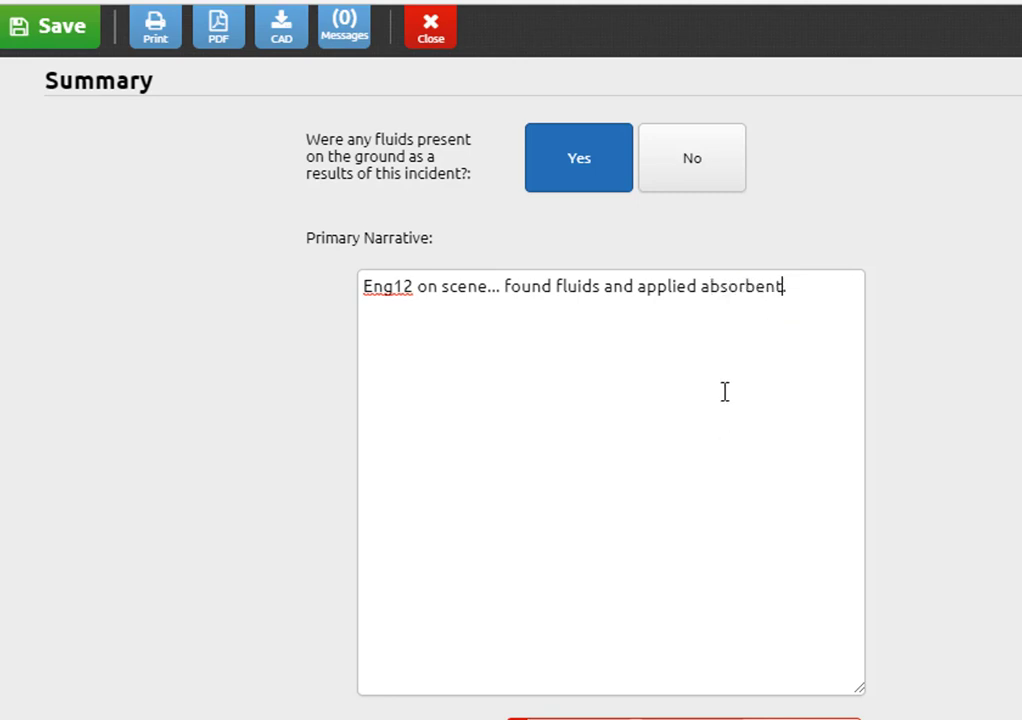
scroll(715, 370, down, 3)
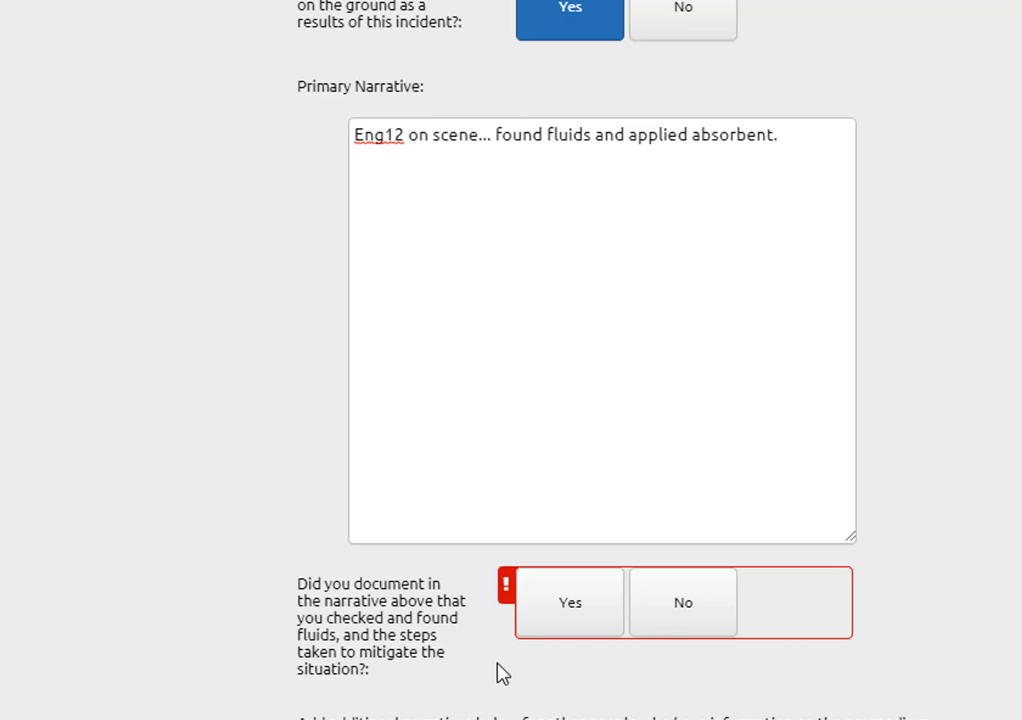
click(549, 605)
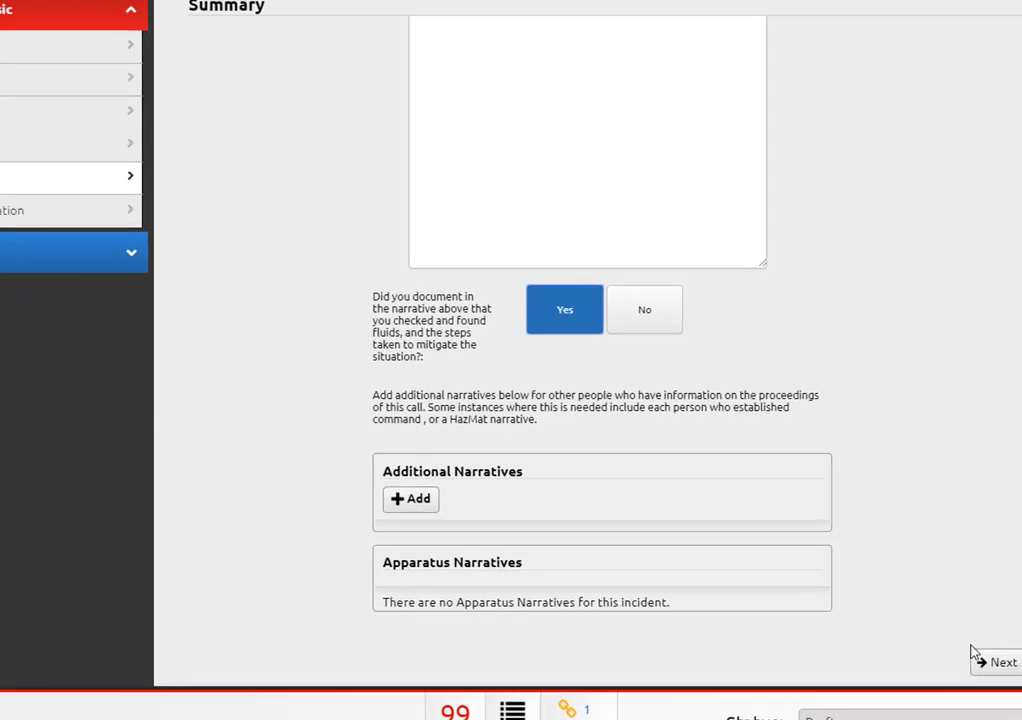
Step: On Authorization, choose the officer in charge, copy them as reporting member, and close the report
click(980, 640)
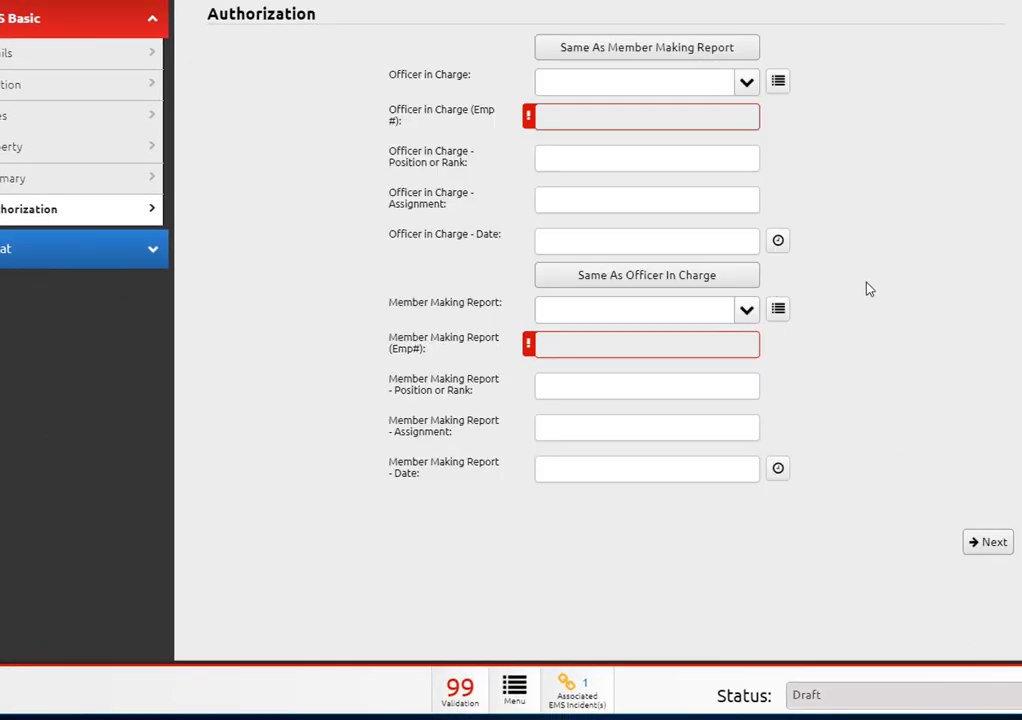
click(653, 88)
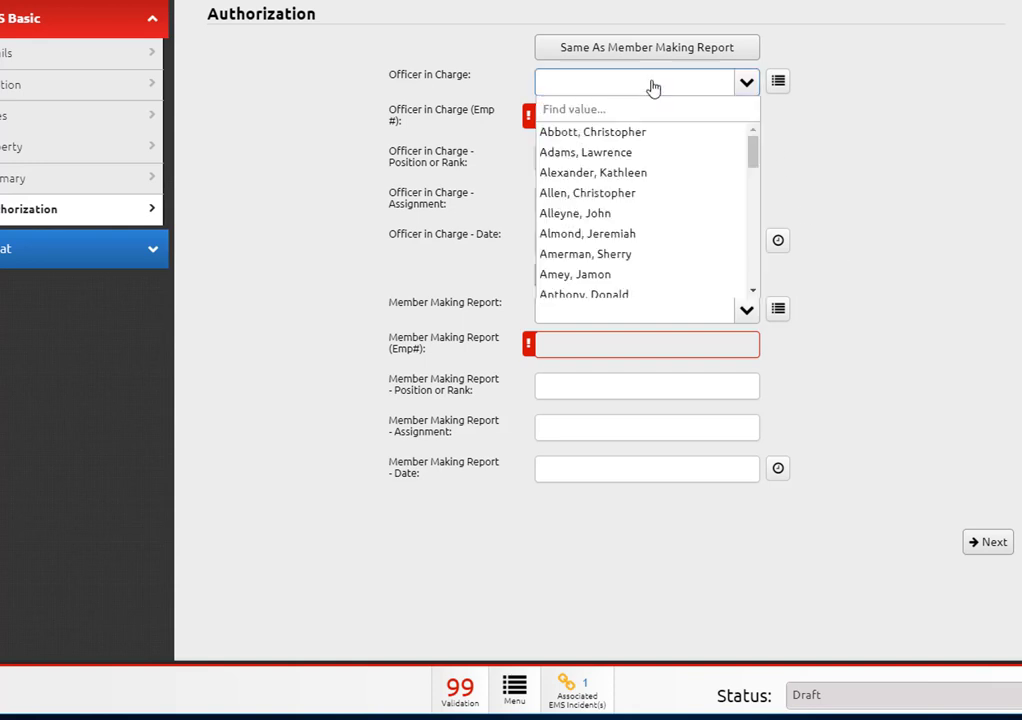
text(kers)
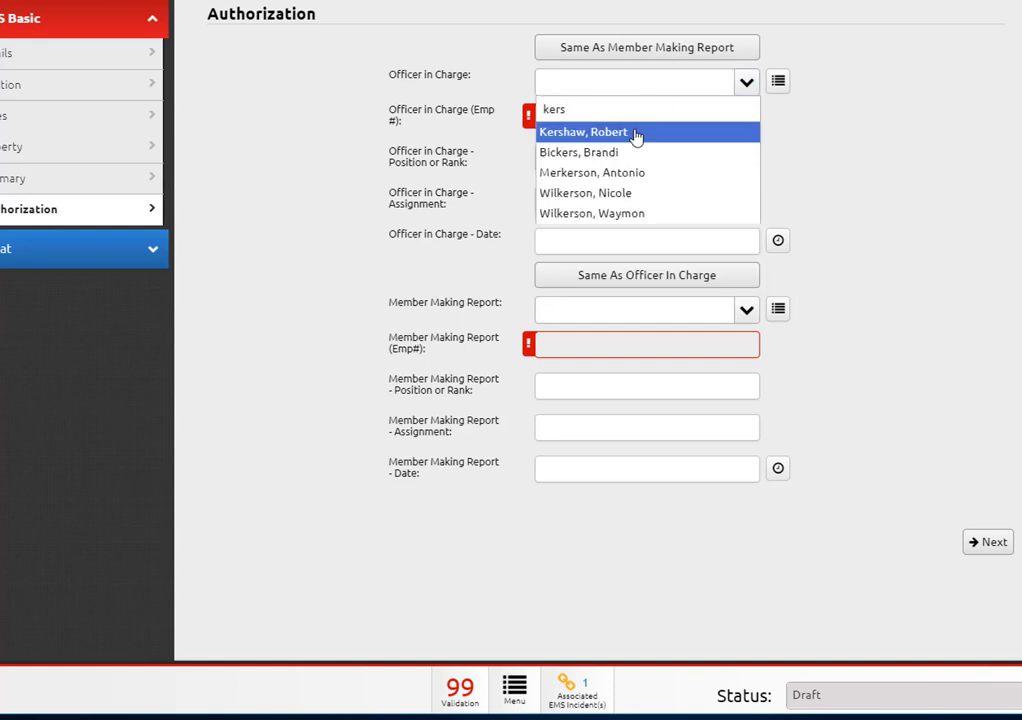
click(635, 136)
click(616, 286)
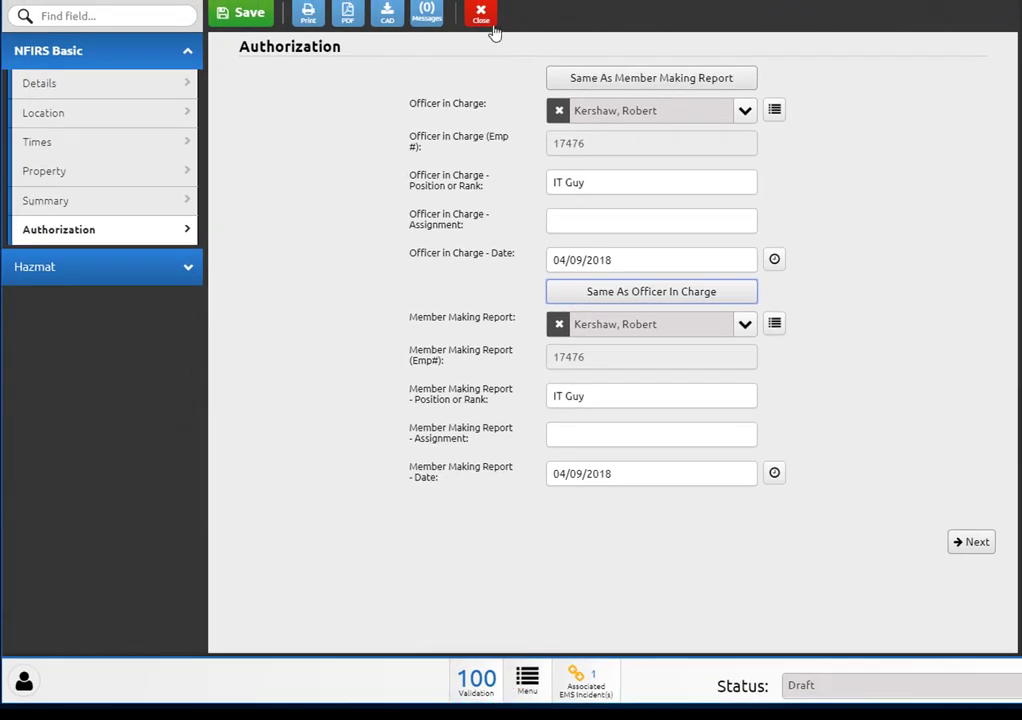
click(484, 16)
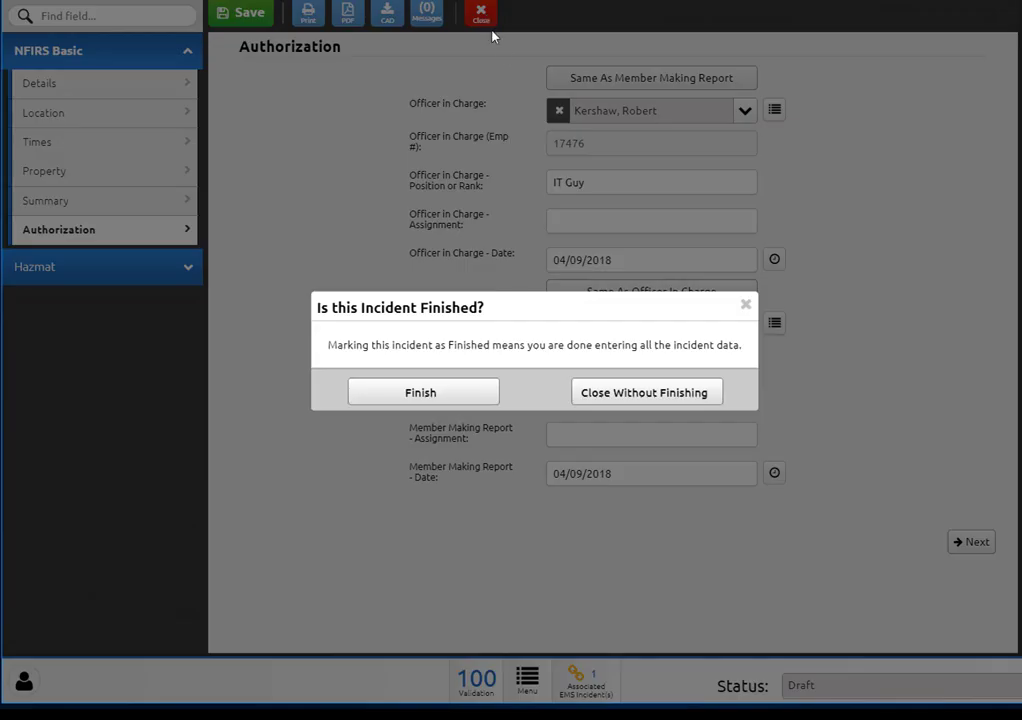
Step: Confirm Finish in the 'Is this Incident Finished?' dialog
click(443, 396)
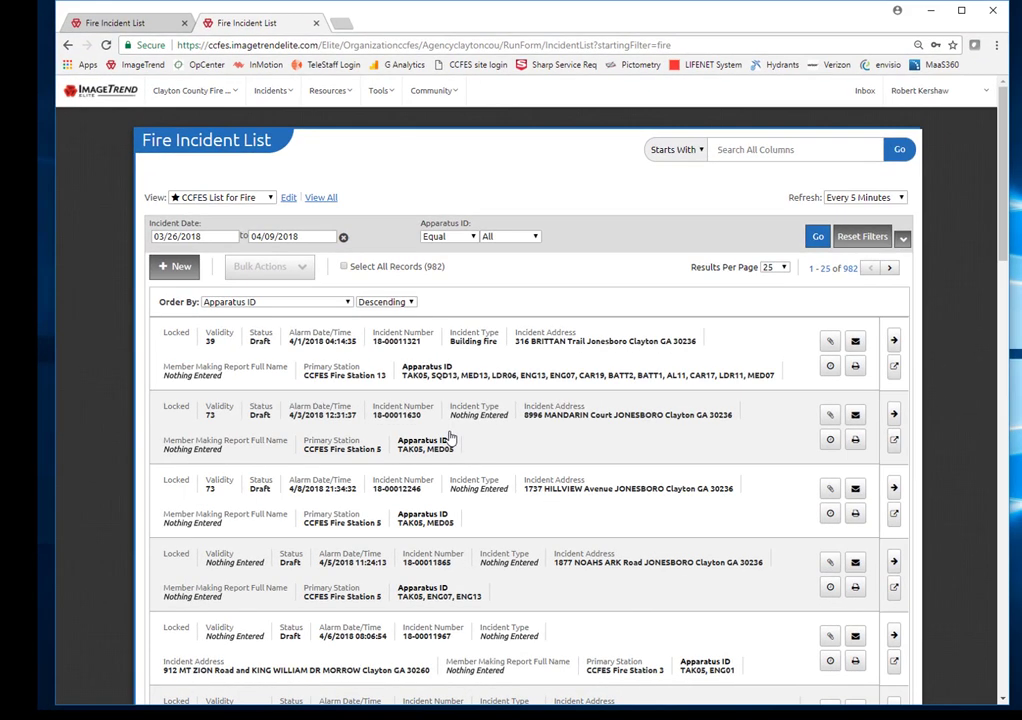
Step: Close the duplicate list tab and refresh the ENG12 Fire Incident List
click(316, 24)
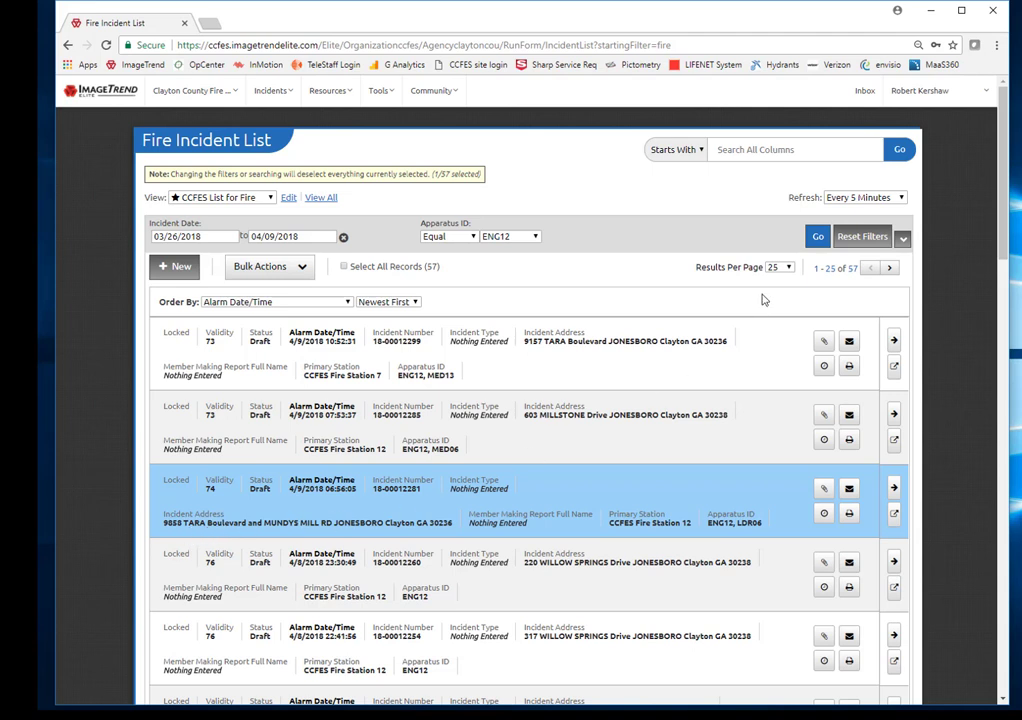
click(817, 238)
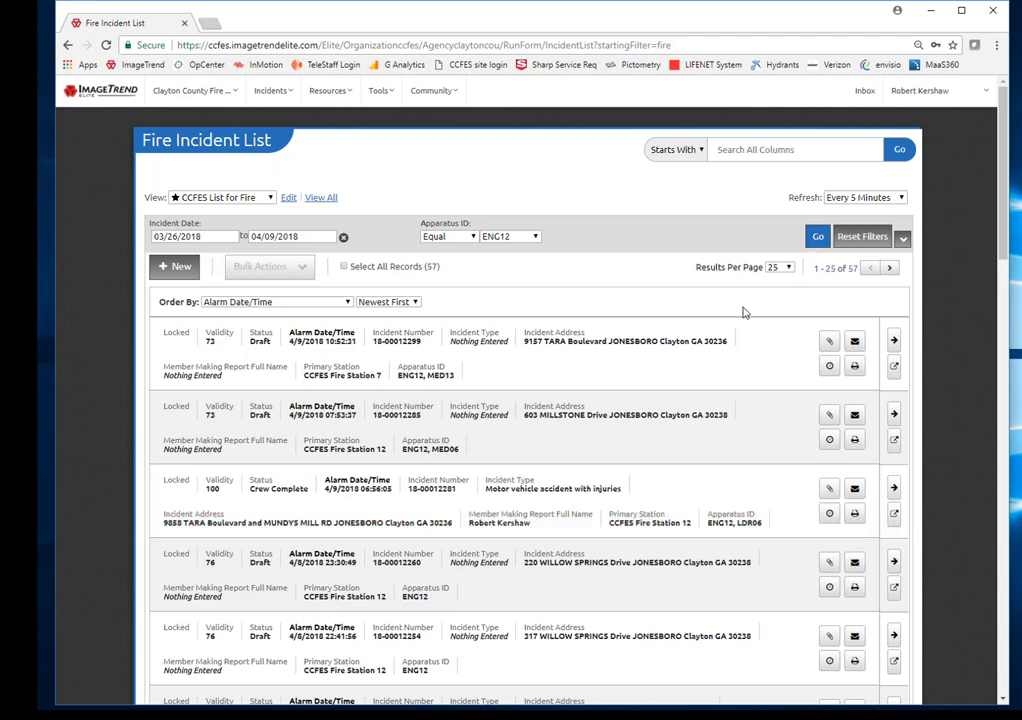